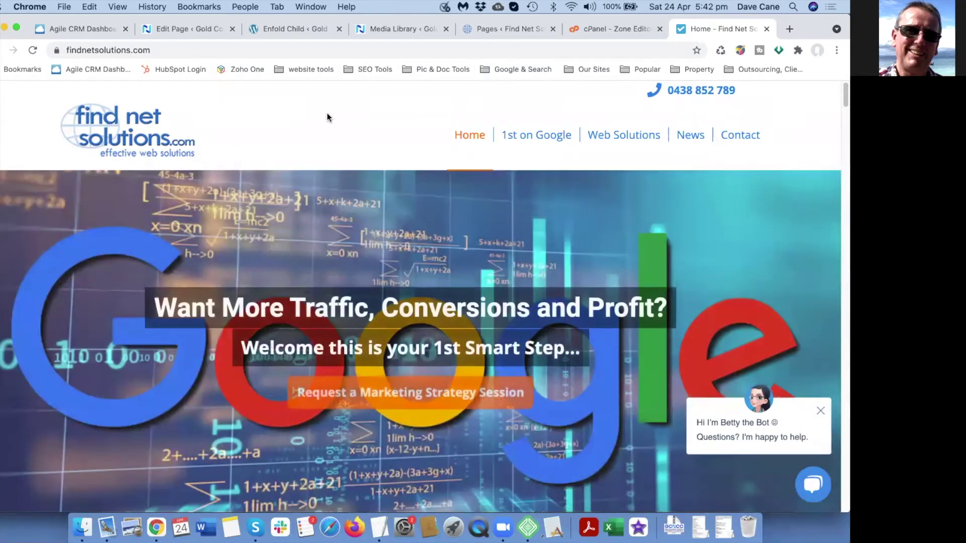
left_click(84, 31)
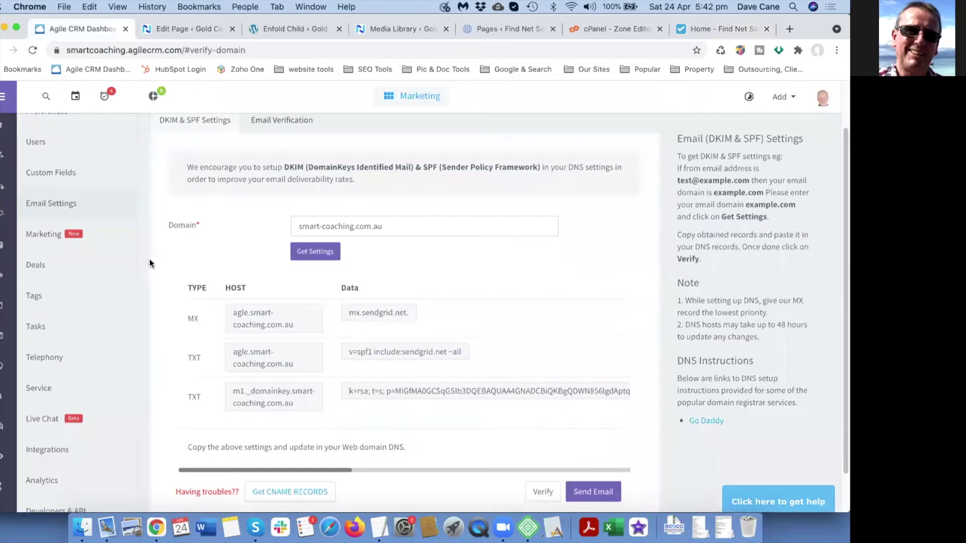
scroll(156, 273, "down", 1)
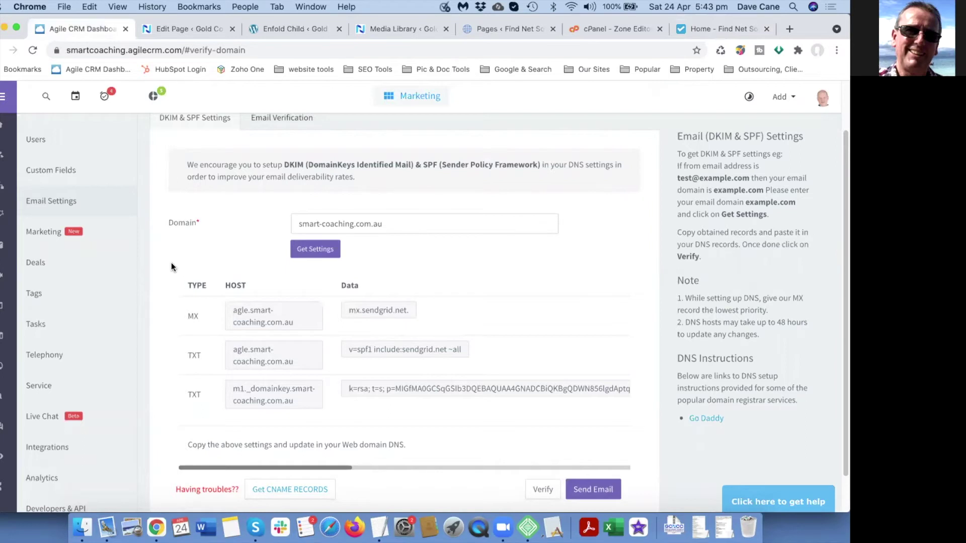
scroll(172, 266, "down", 1)
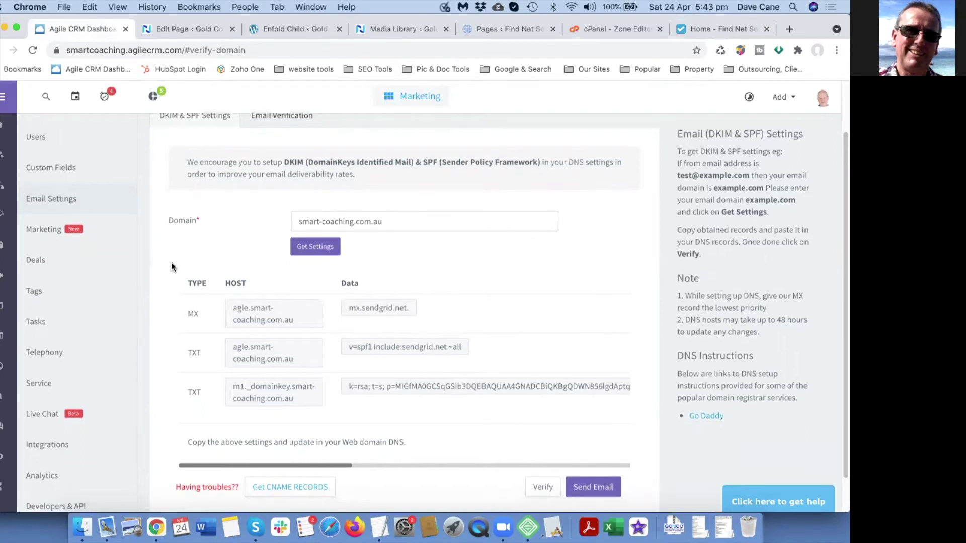
scroll(171, 265, "up", 1)
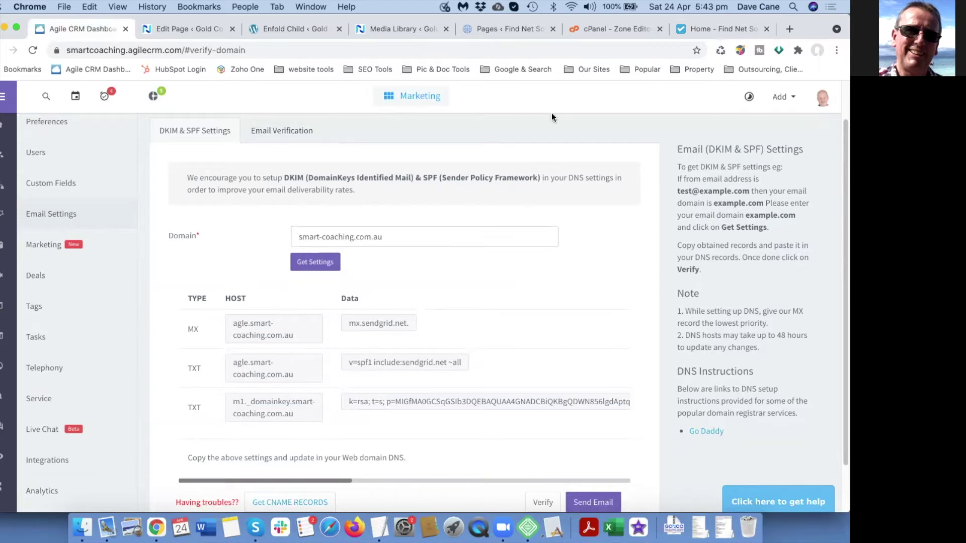
scroll(465, 306, "up", 1)
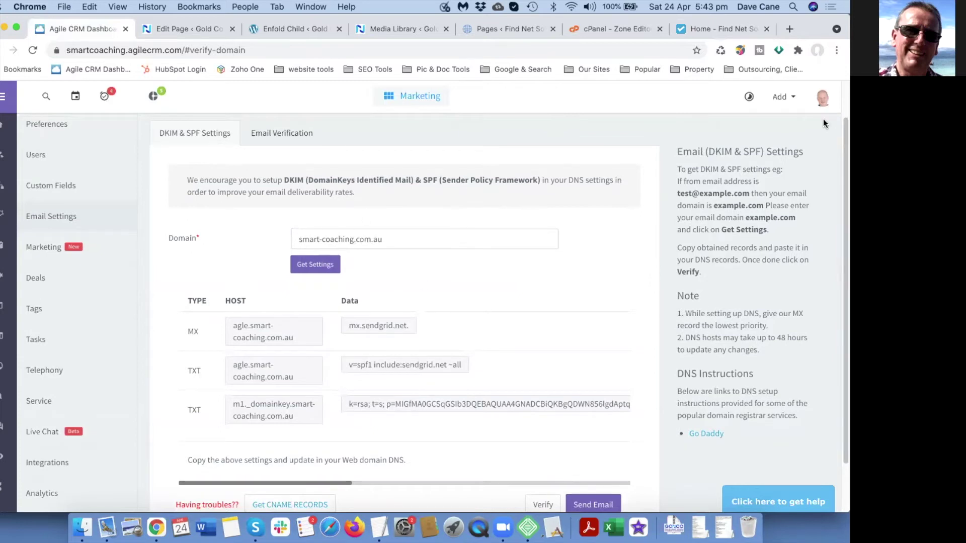
left_click(822, 99)
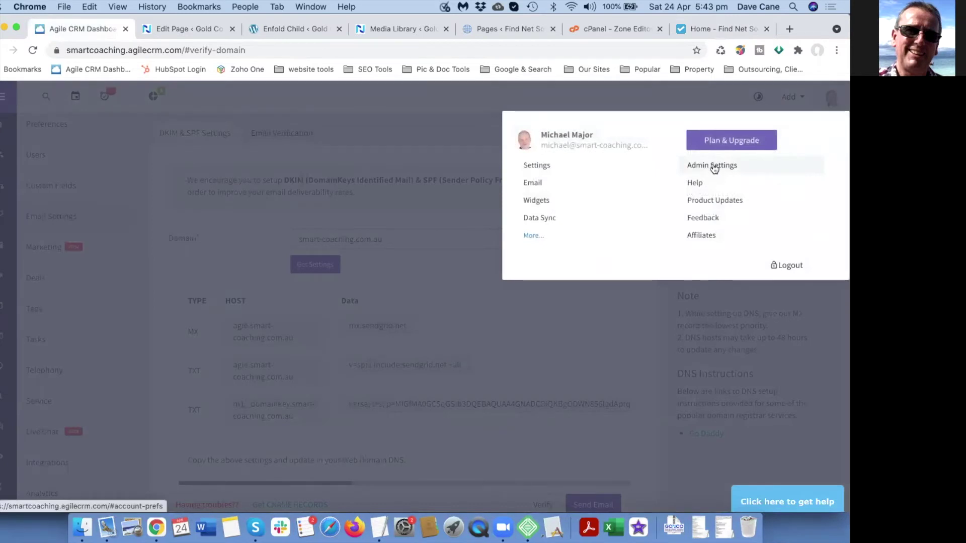
left_click(419, 153)
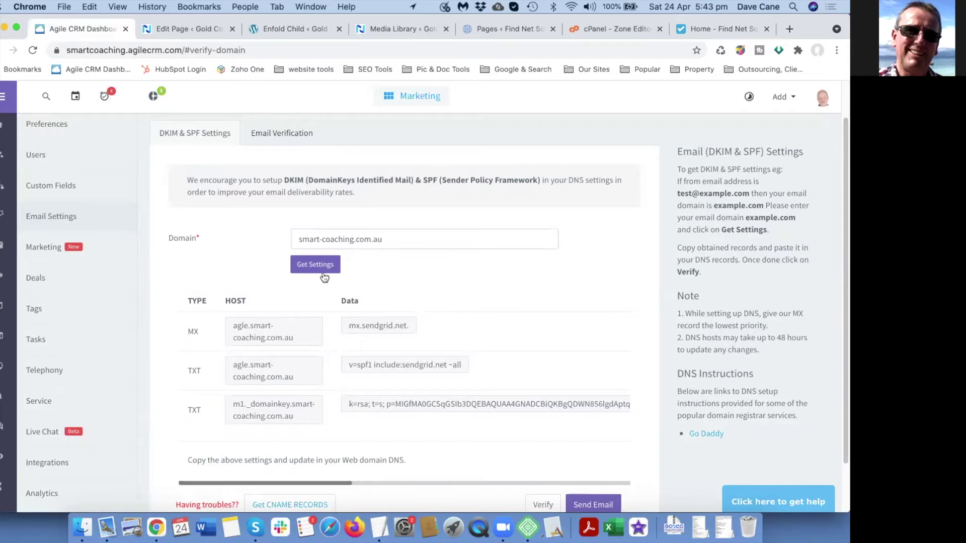
scroll(400, 275, "down", 1)
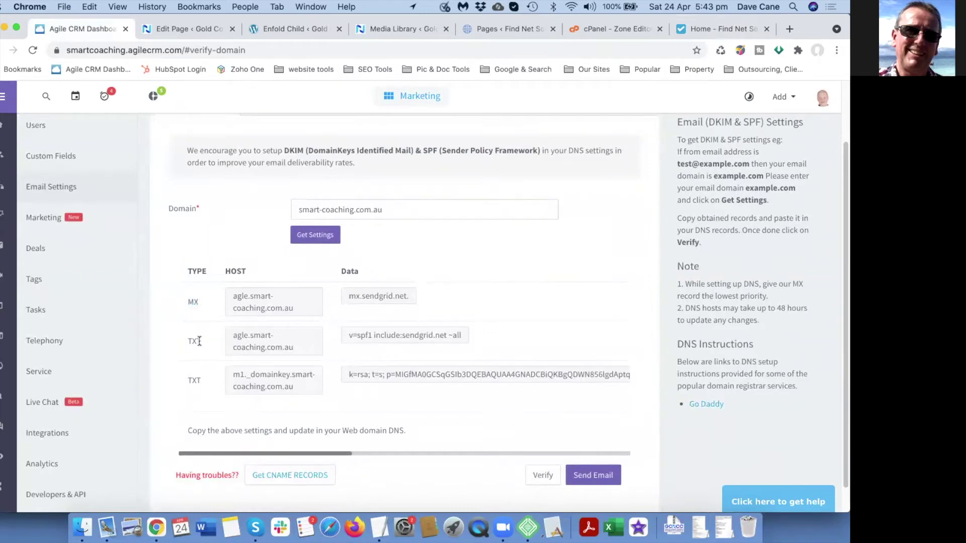
scroll(201, 342, "down", 1)
left_click(288, 447)
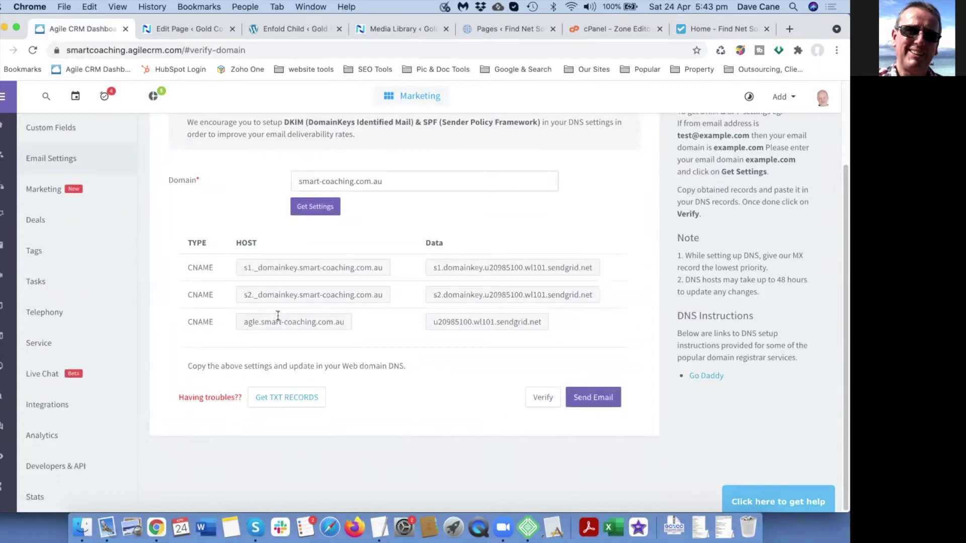
left_click(284, 399)
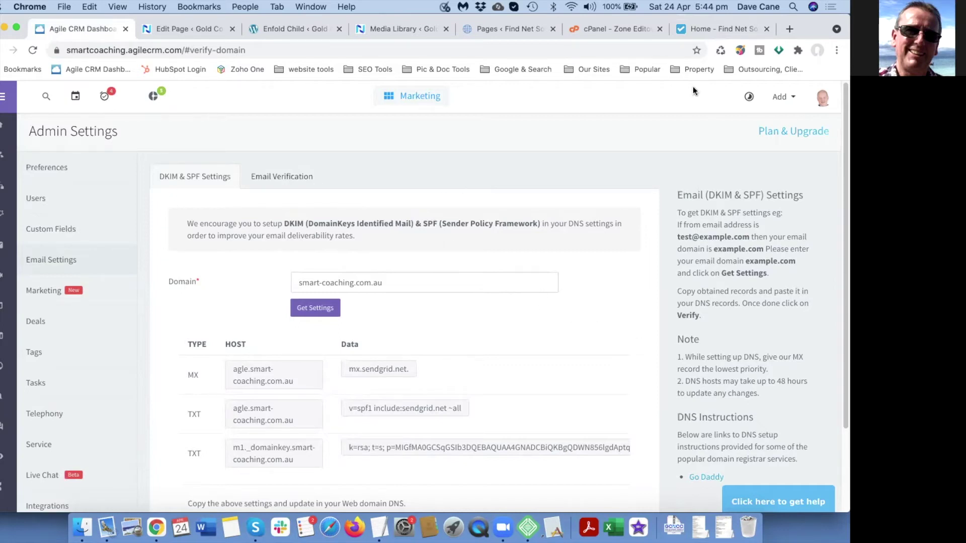
Log out of cPanel from the Zone Editor page using LOGOUT at the top right.
left_click(597, 27)
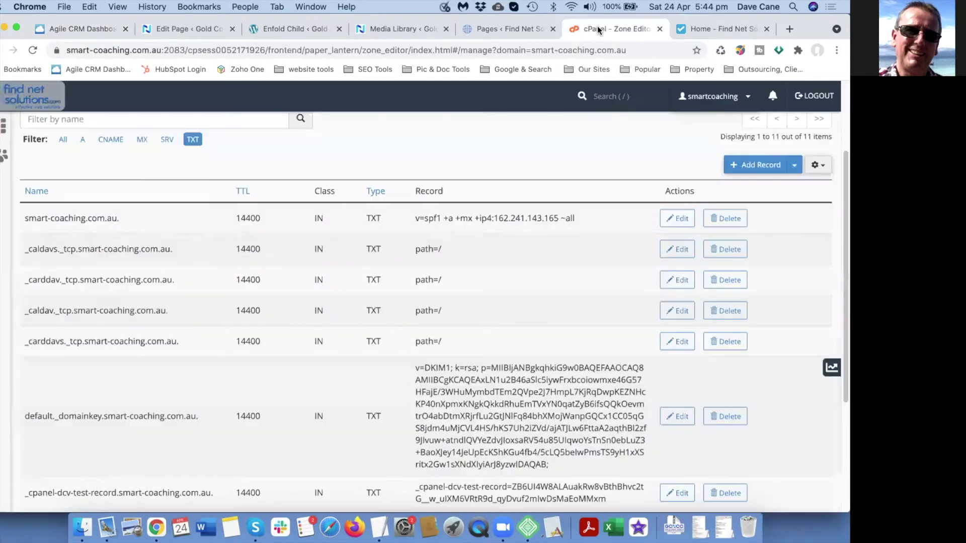
scroll(463, 217, "up", 3)
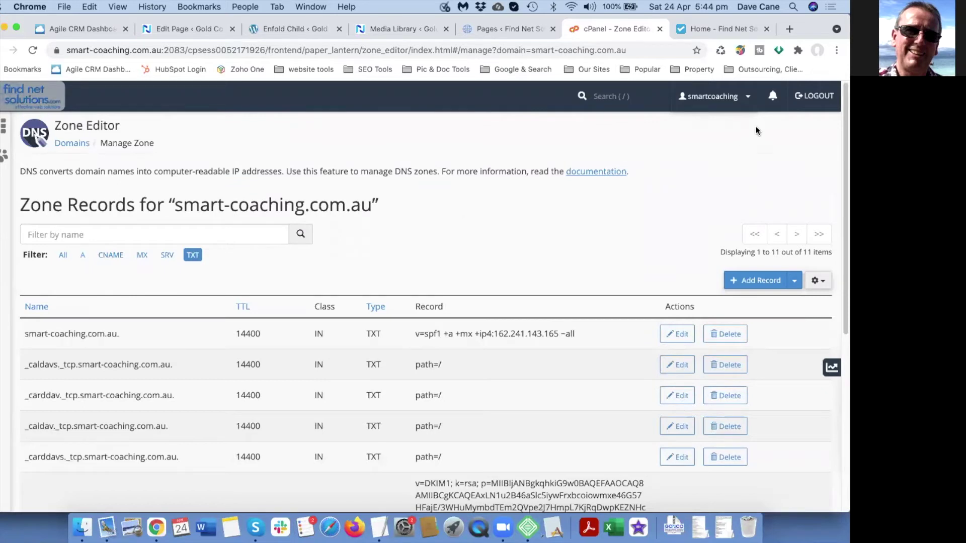
left_click(811, 101)
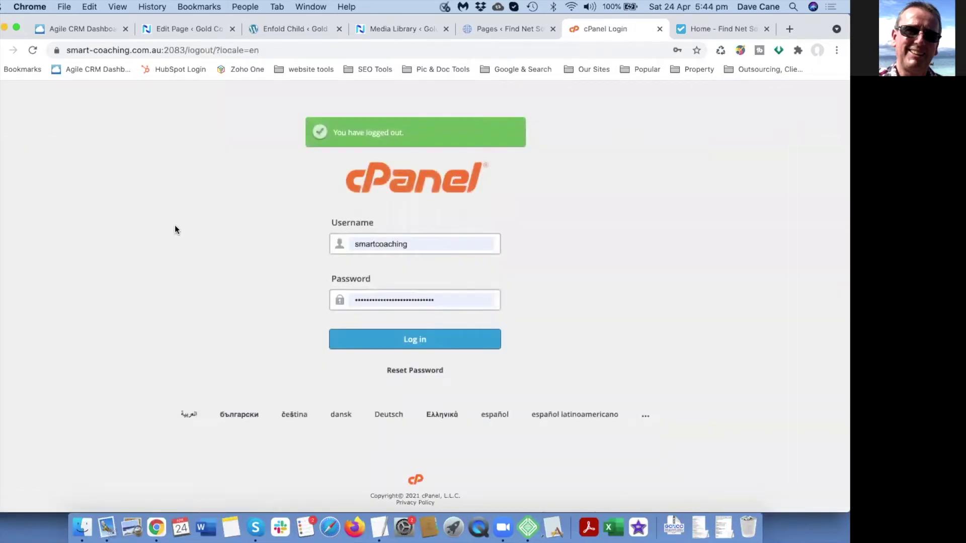
left_click(263, 49)
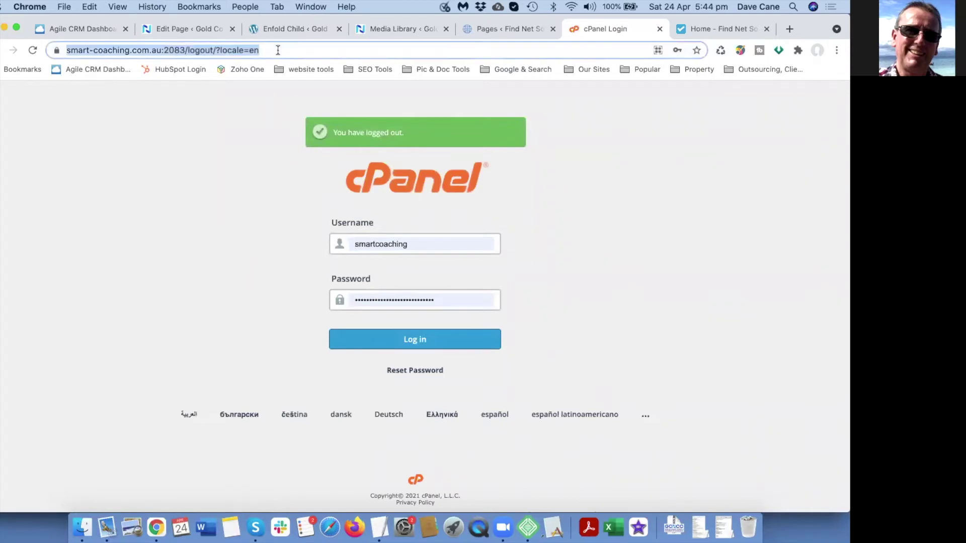
left_click_drag(288, 50, 196, 51)
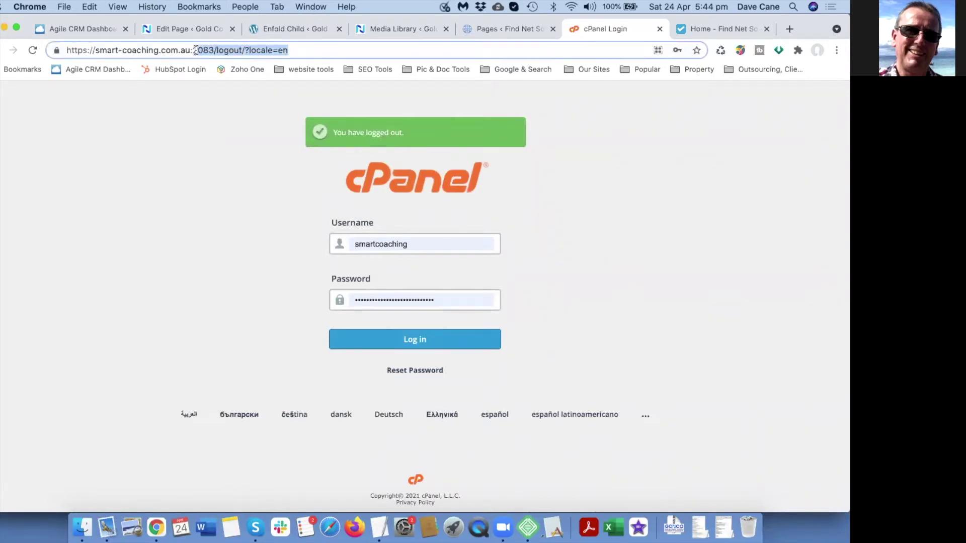
key("BackSpace")
key("BackSpace")
key("BackSpace")
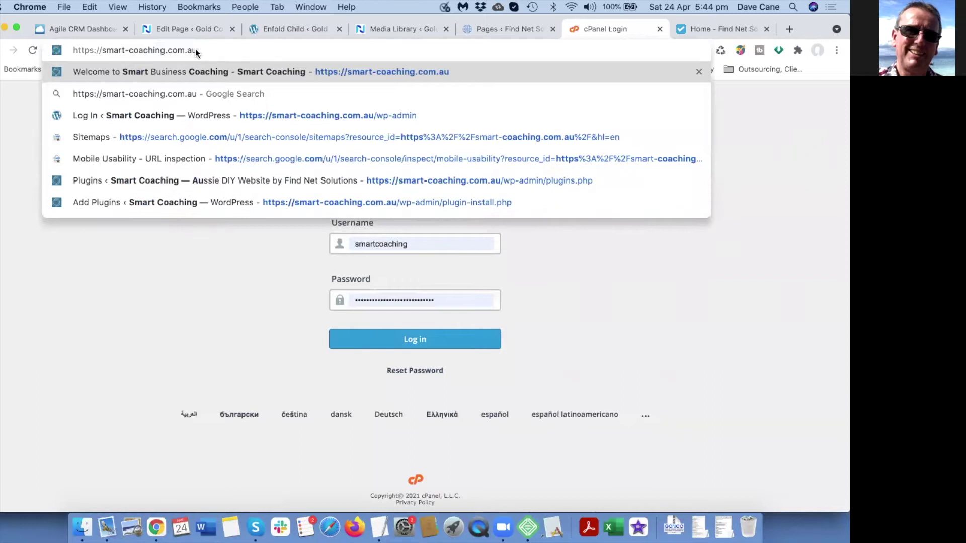
type("/")
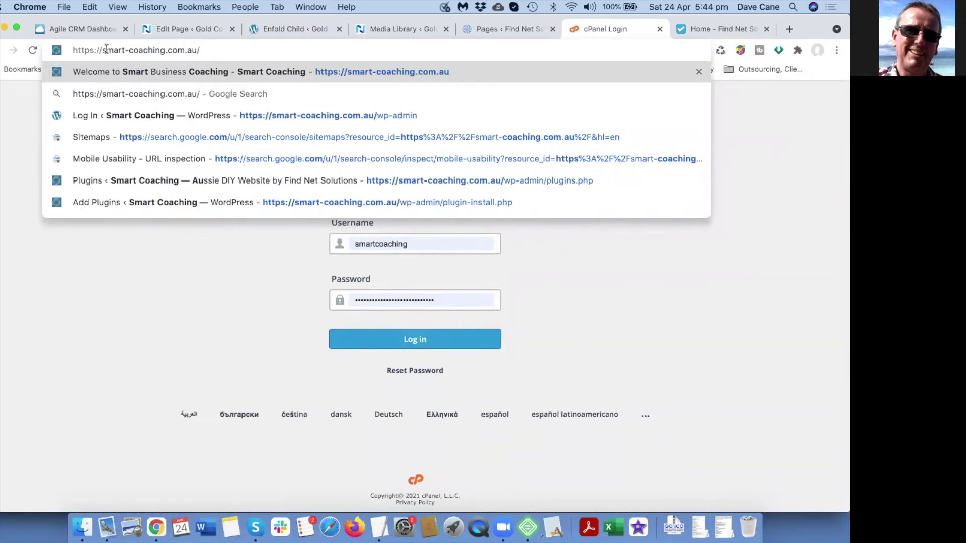
left_click_drag(102, 50, 203, 51)
left_click(210, 50)
type("cpane")
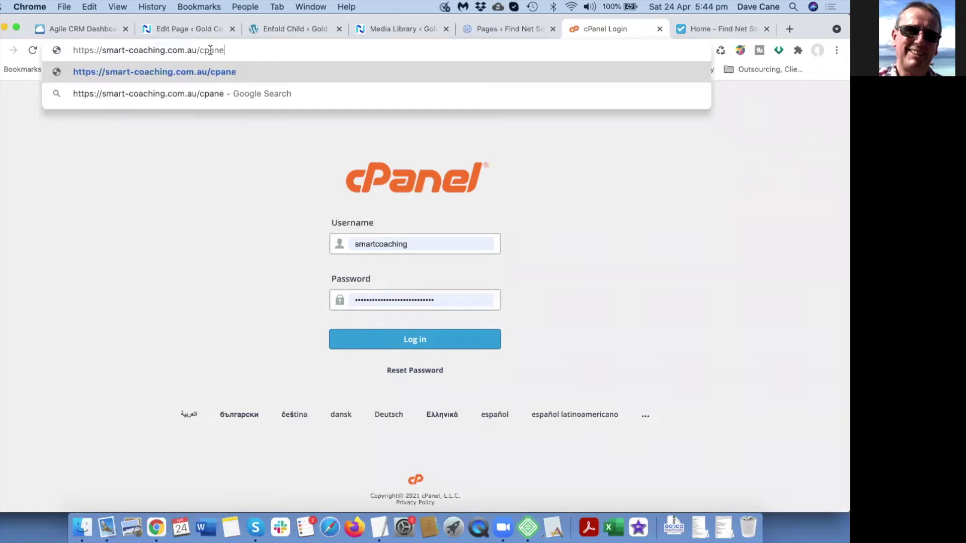
type("l")
key("Return")
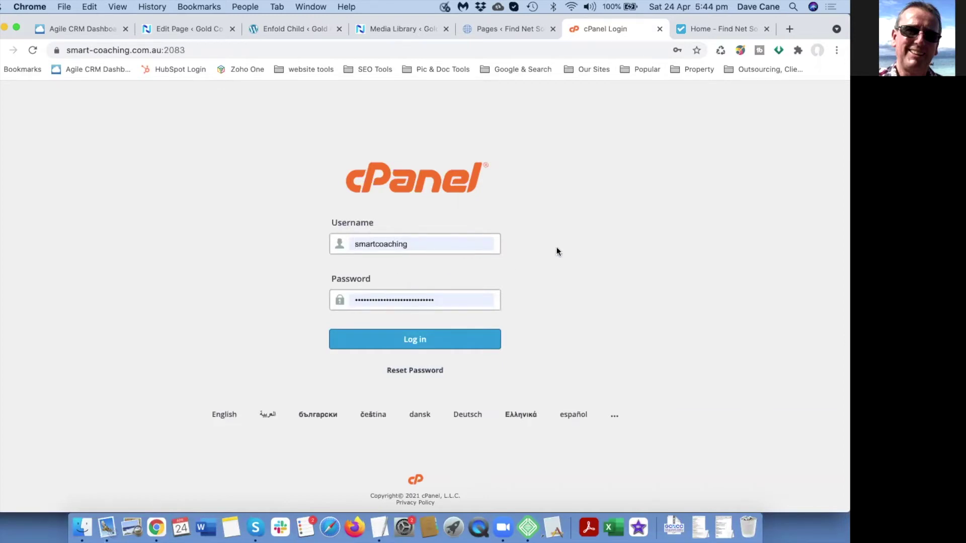
Log back in to cPanel with the pre-filled credentials.
left_click(411, 340)
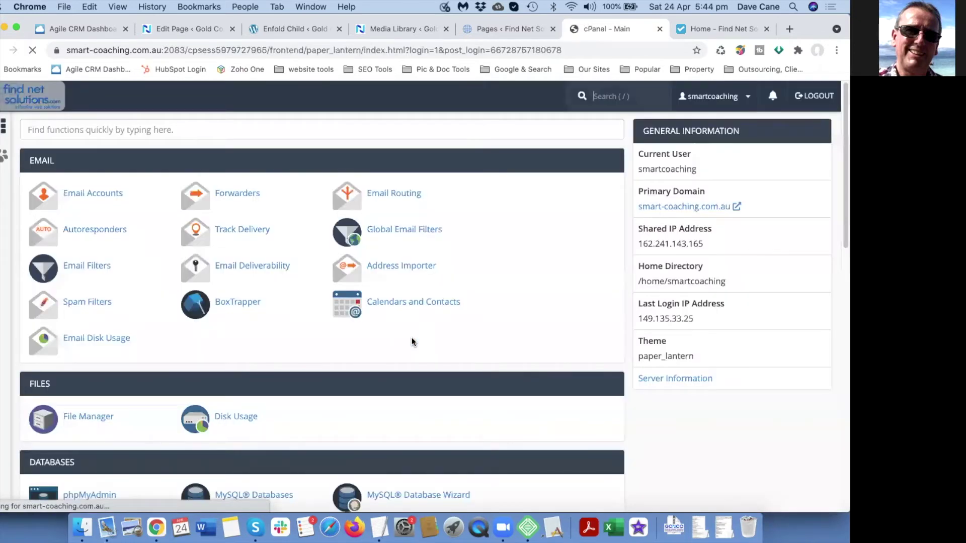
scroll(500, 296, "down", 3)
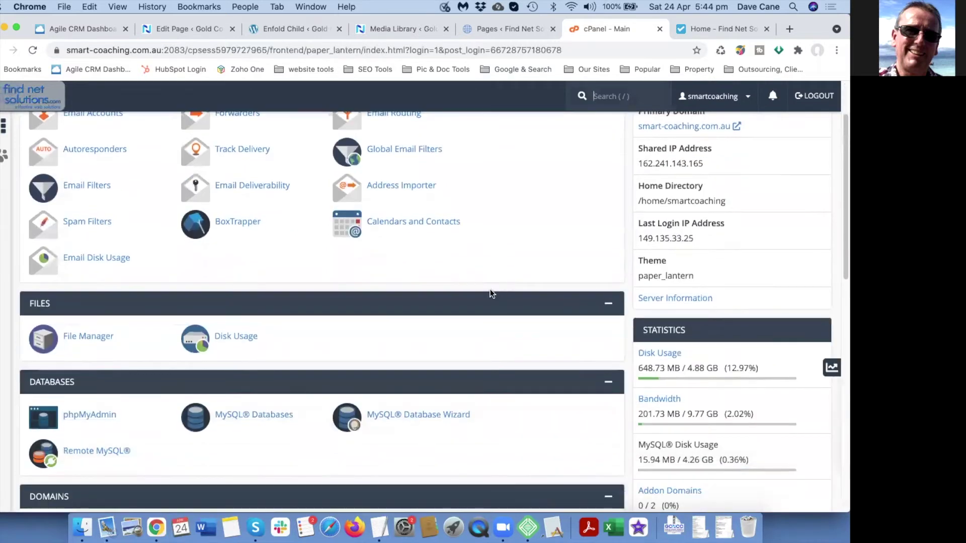
scroll(491, 291, "down", 3)
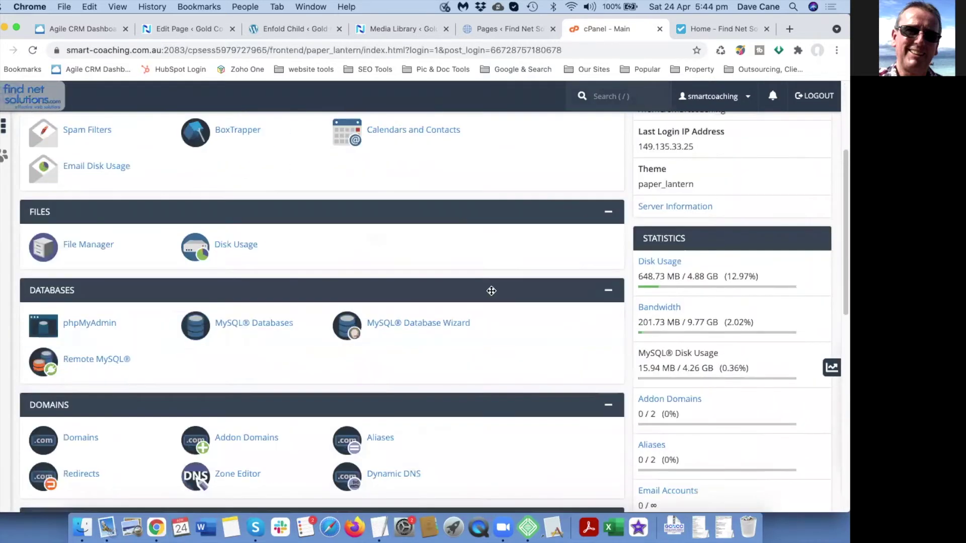
scroll(490, 290, "down", 3)
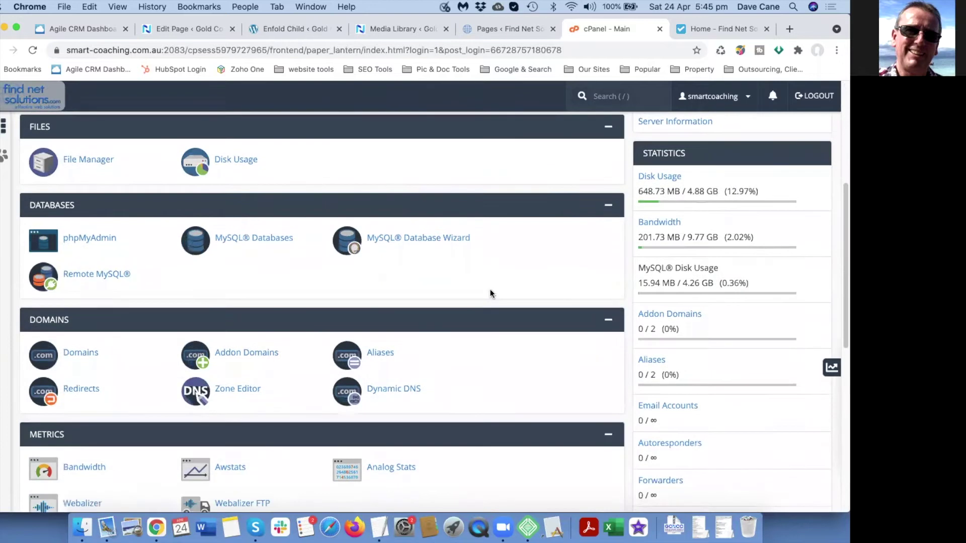
left_click(52, 317)
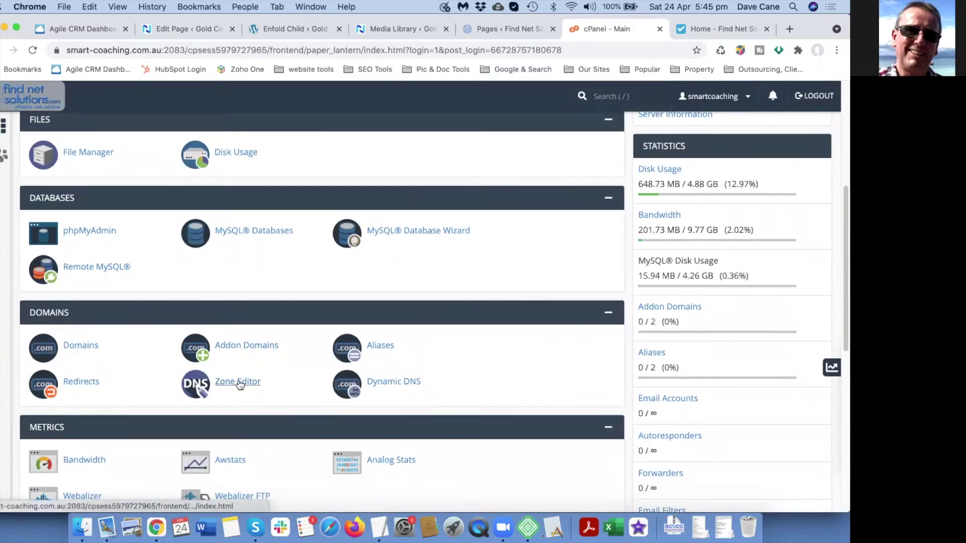
Open Zone Editor and manage smart-coaching.com.au to list its 35 records.
left_click(238, 383)
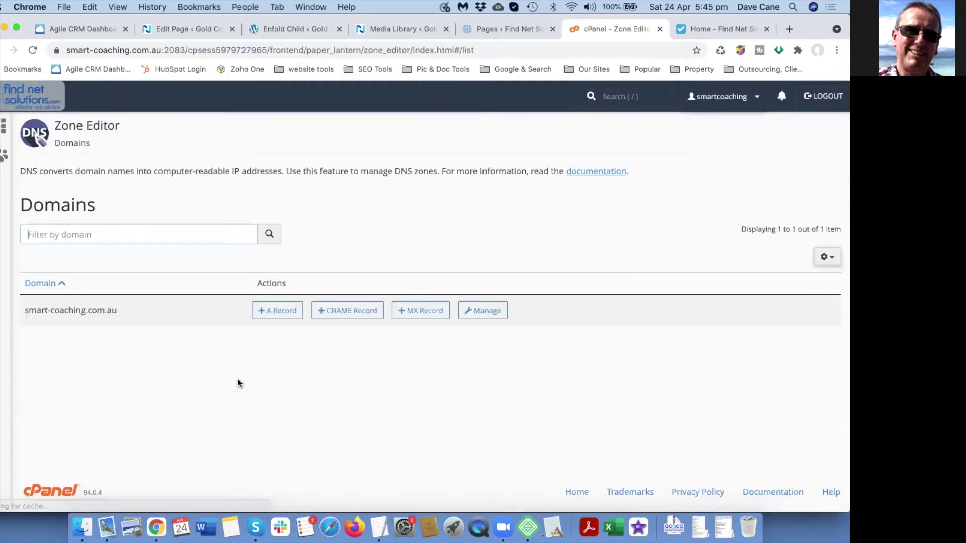
left_click(481, 330)
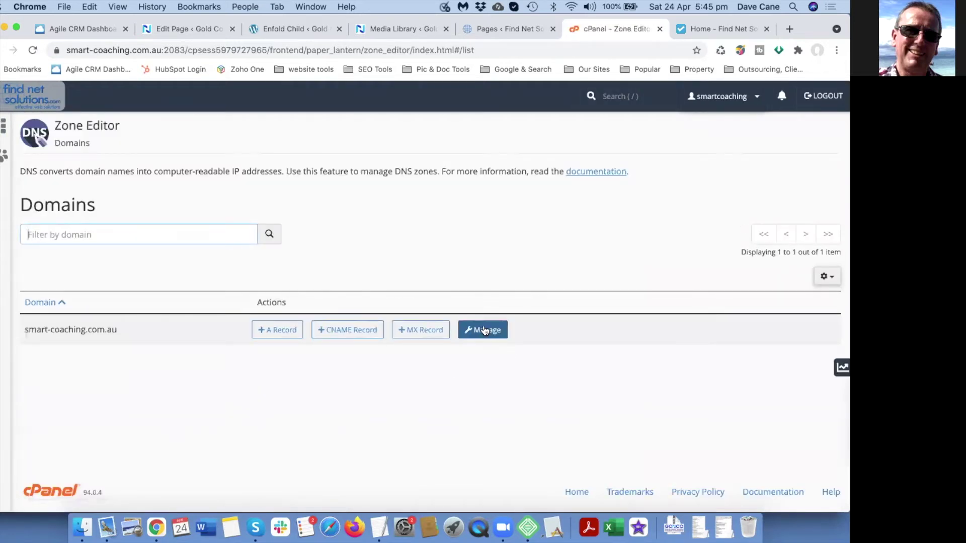
scroll(609, 364, "down", 15)
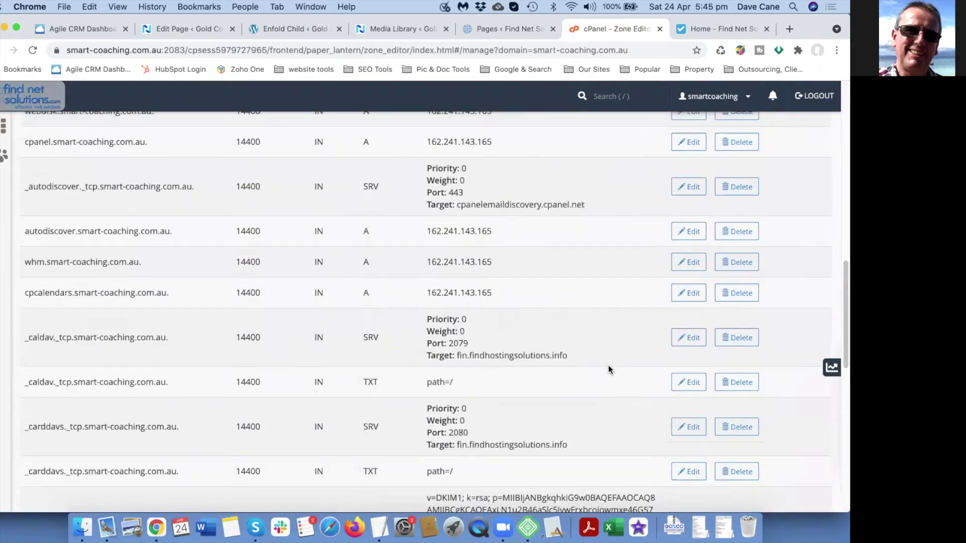
scroll(608, 365, "up", 15)
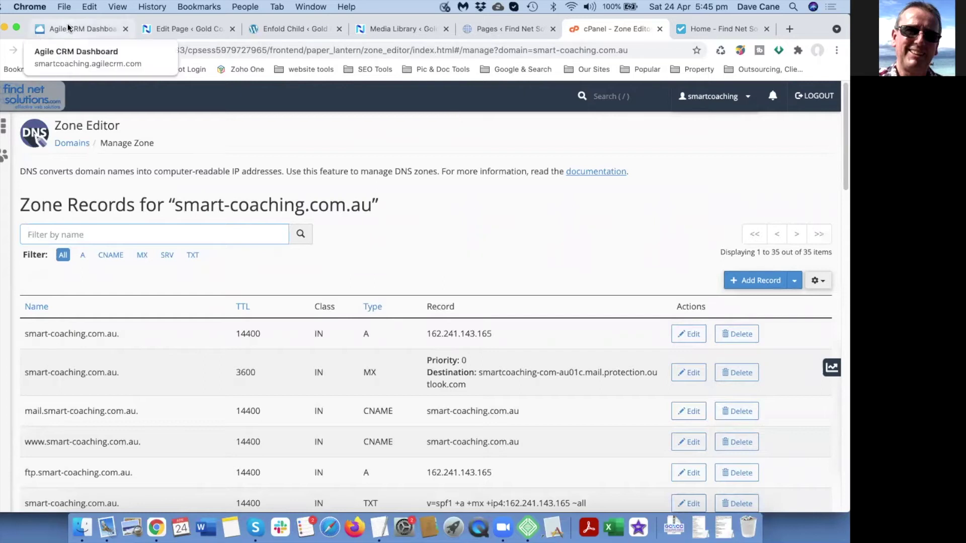
Start a new MX record named agle.smart-coaching.com.au, copied from Agile CRM's host value.
key("super+1")
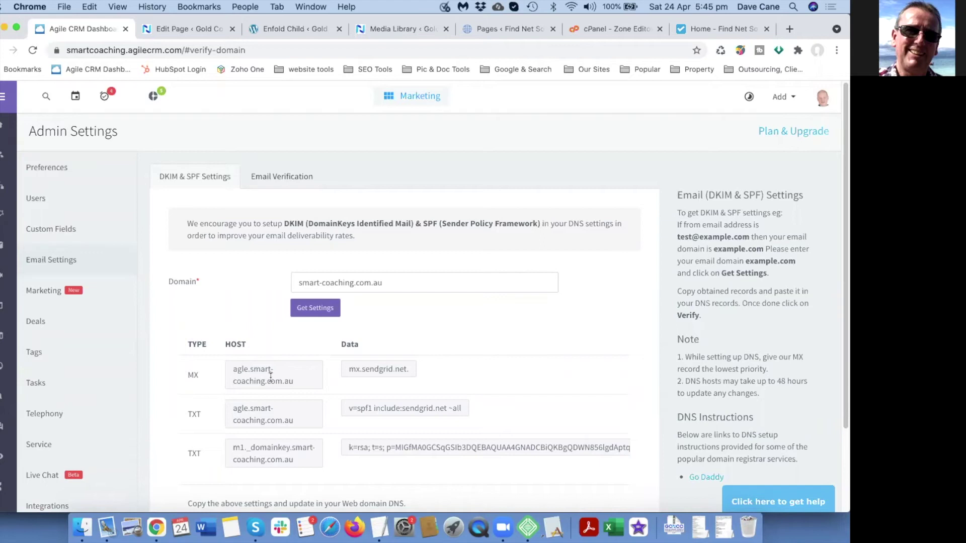
triple_click(301, 379)
key("super+c")
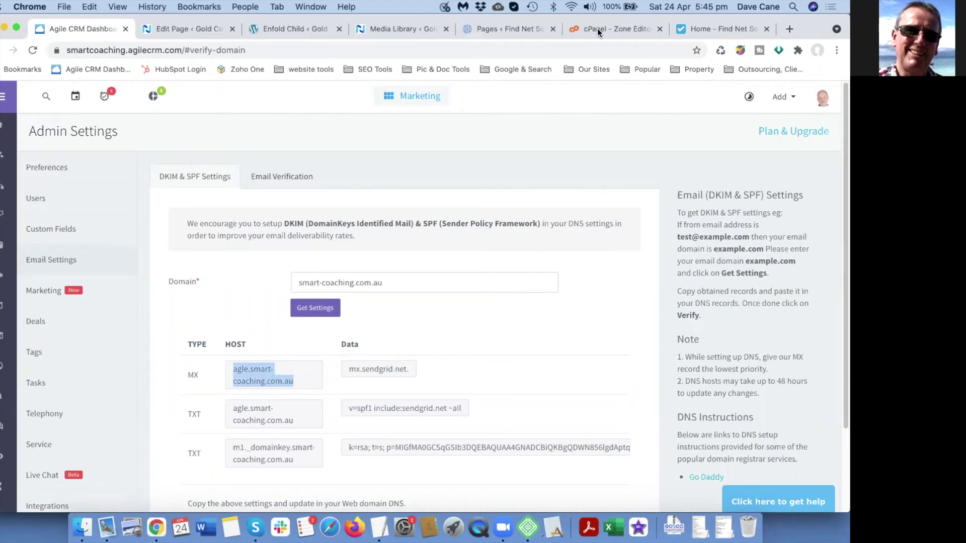
left_click(619, 25)
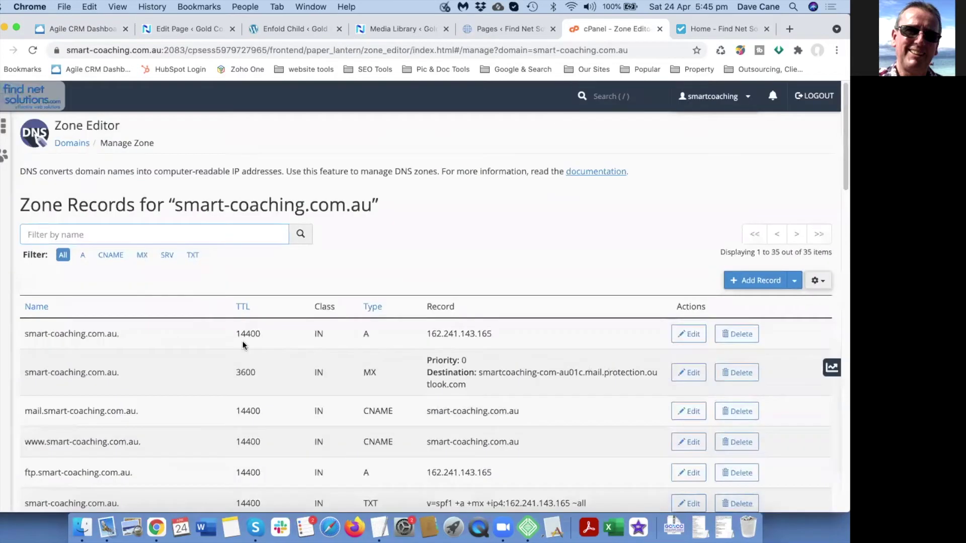
left_click(142, 255)
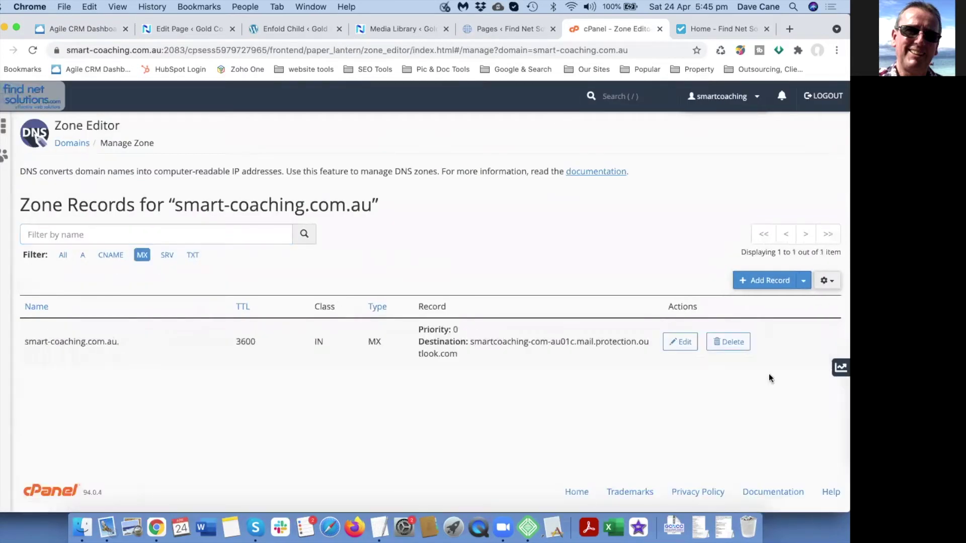
left_click(803, 280)
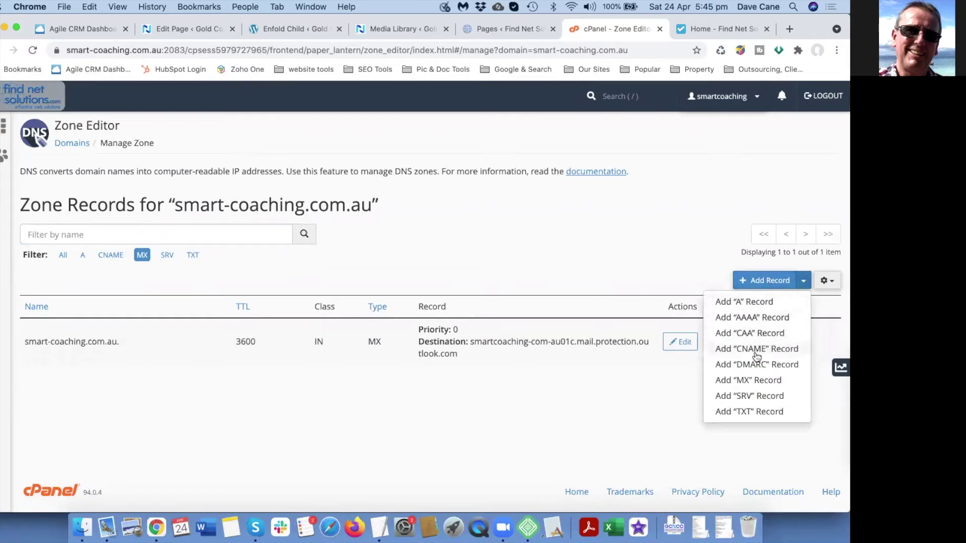
left_click(750, 381)
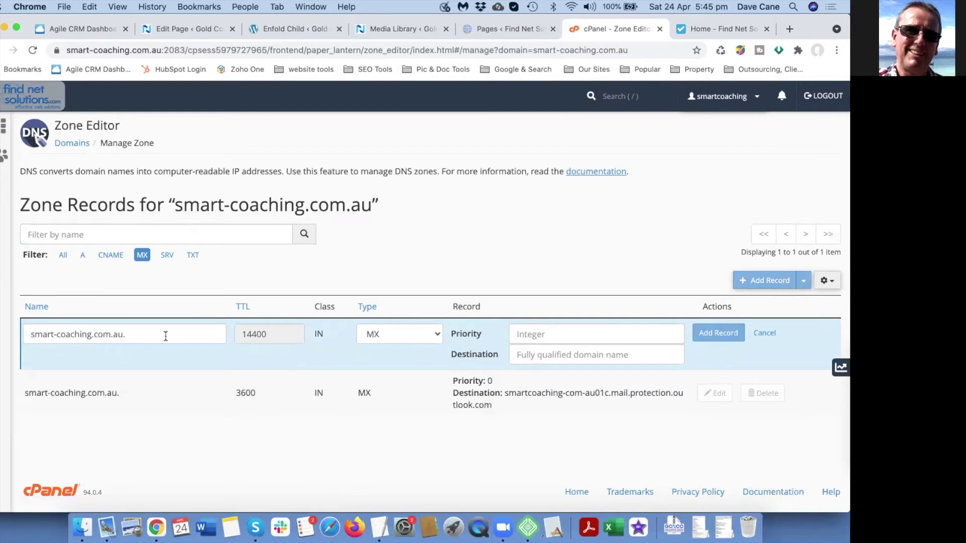
left_click_drag(134, 330, 15, 330)
key("super+v")
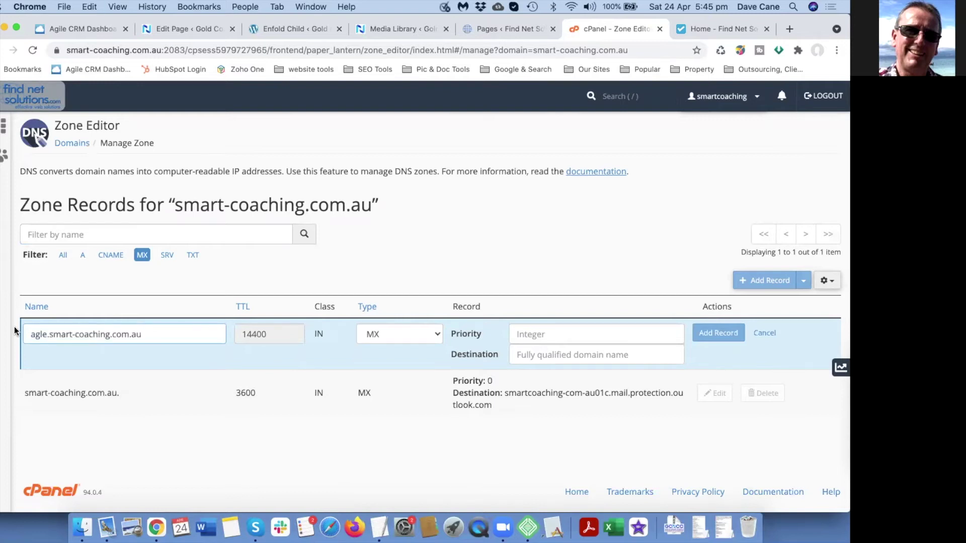
Set the MX destination to mx.sendgrid.net with priority 1 and save the record.
left_click(74, 28)
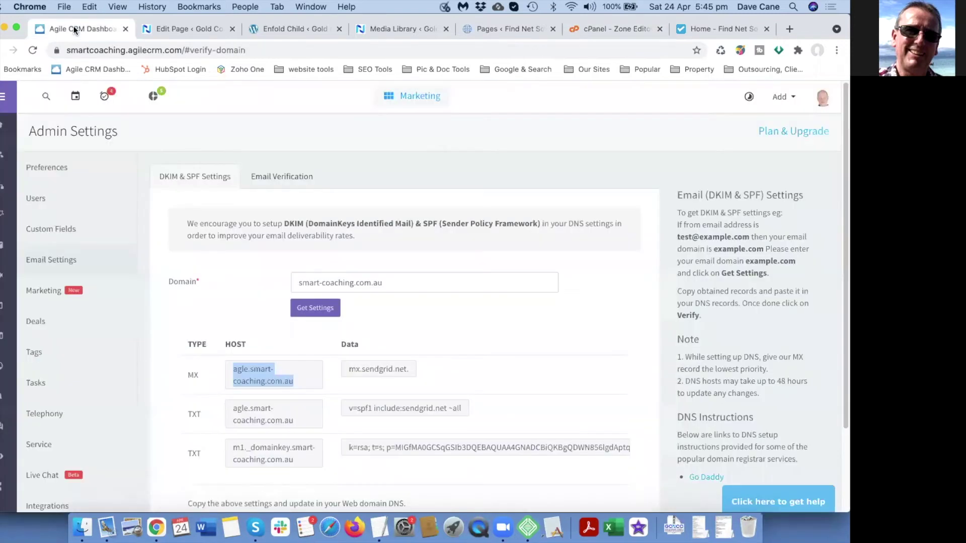
triple_click(410, 371)
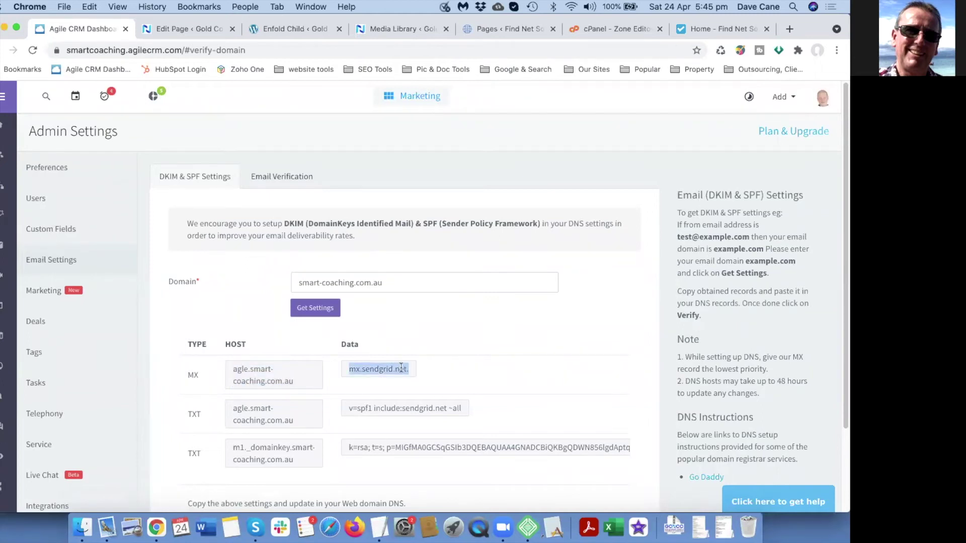
left_click(416, 371)
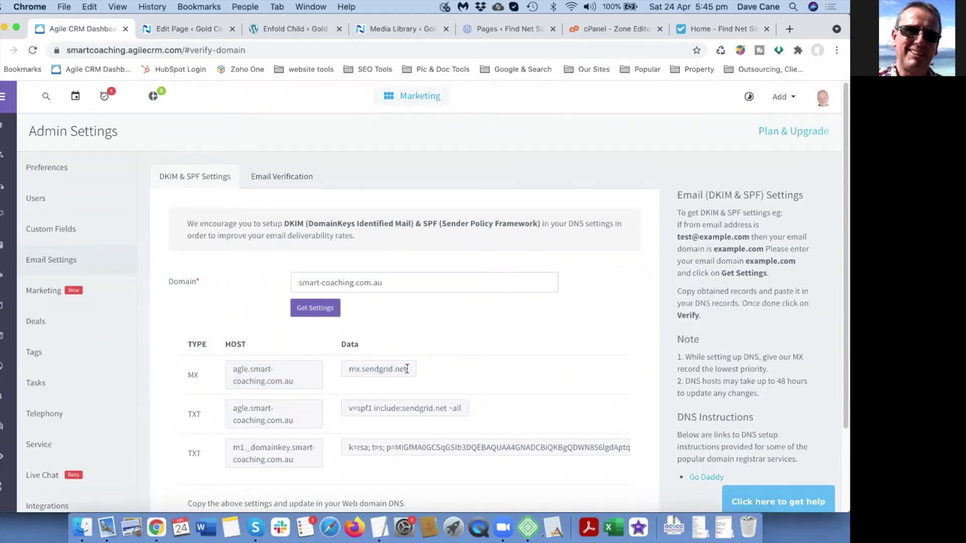
triple_click(415, 372)
key("super+c")
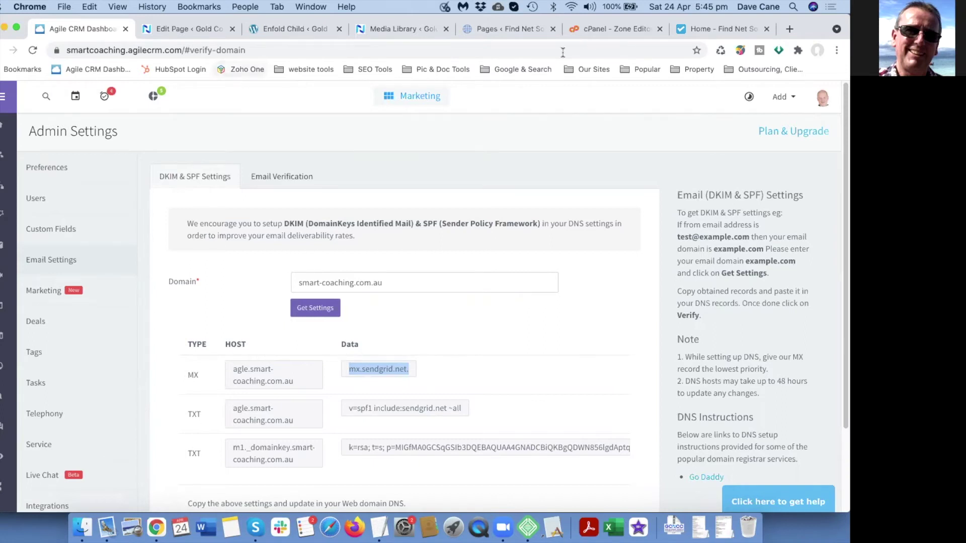
left_click(602, 28)
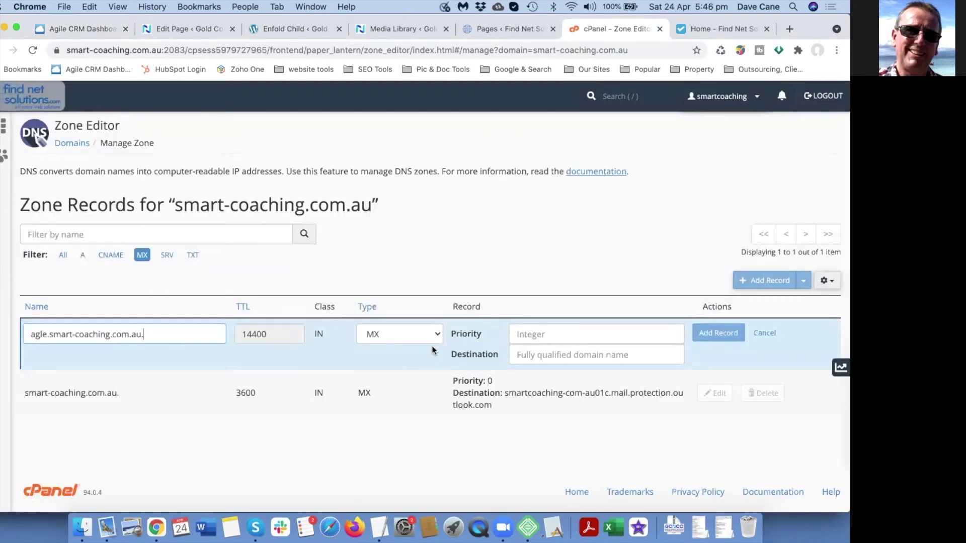
left_click(531, 357)
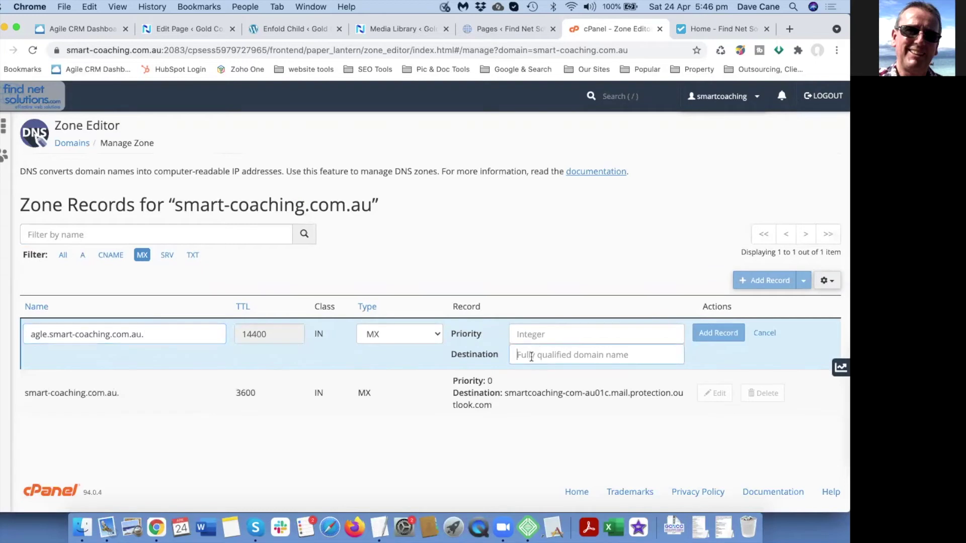
key("super+v")
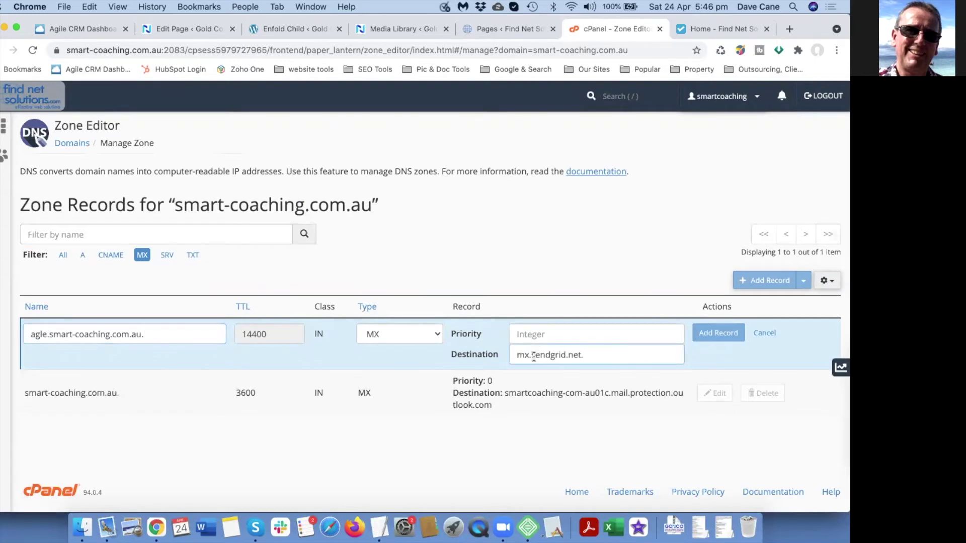
left_click(557, 333)
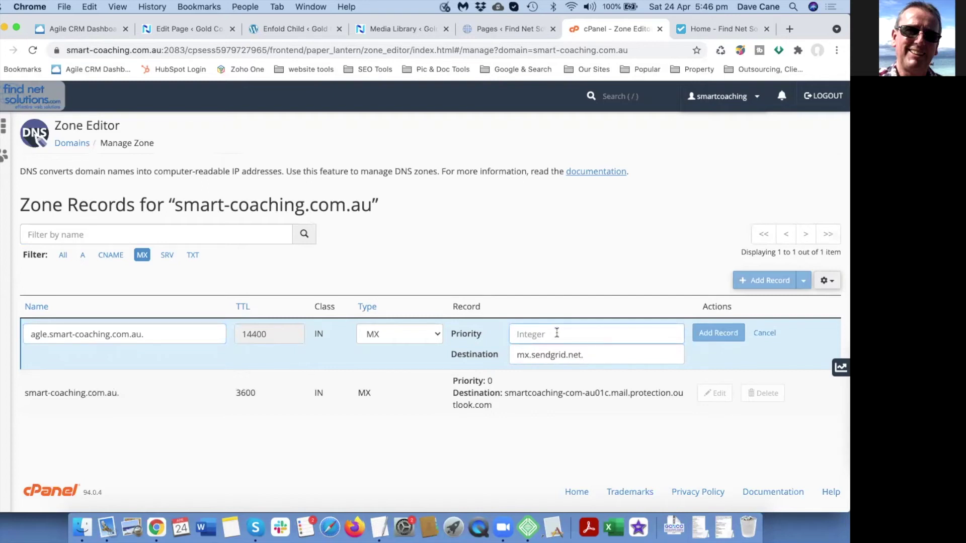
type("1")
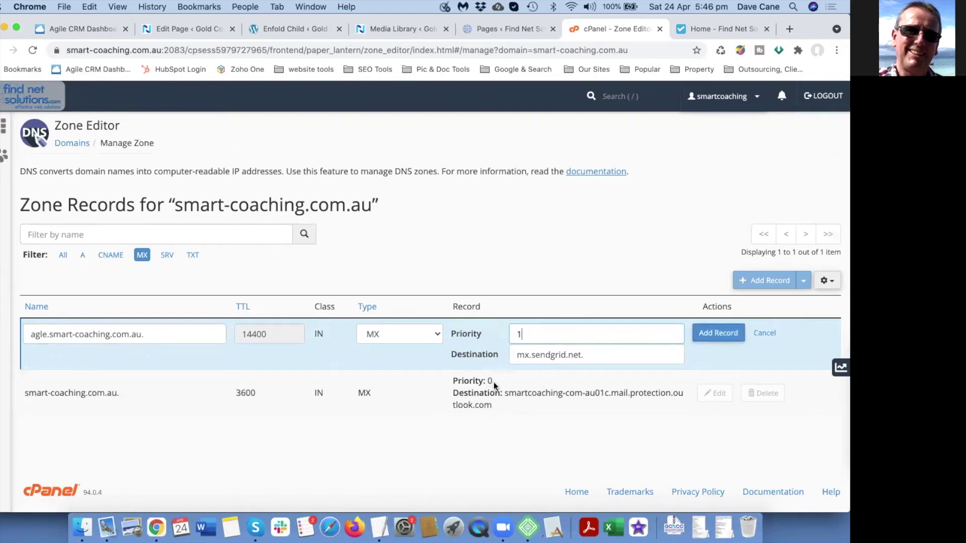
left_click(716, 334)
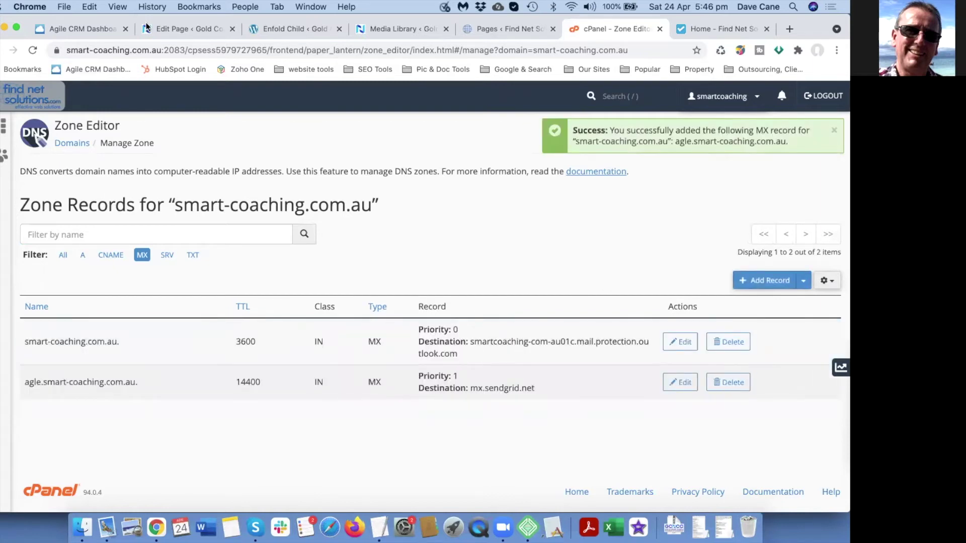
left_click(90, 26)
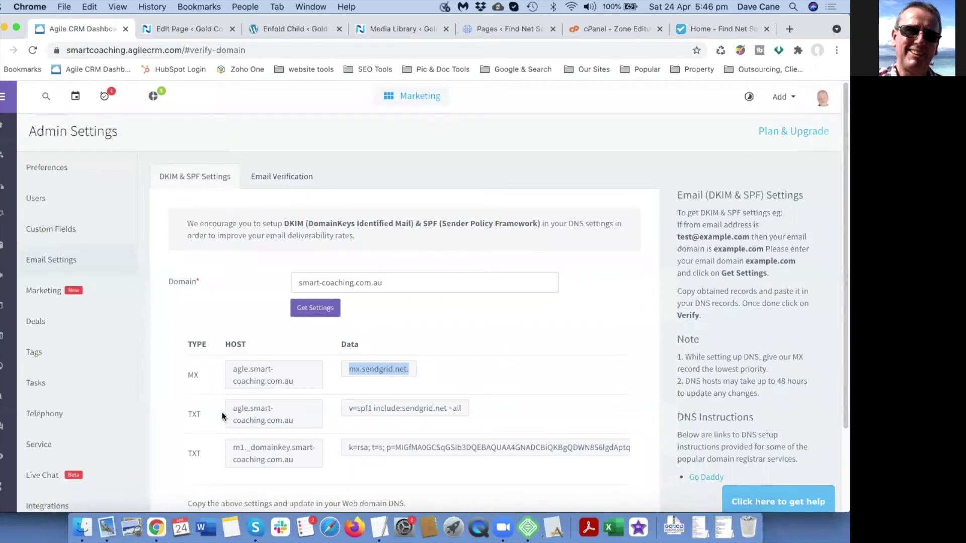
Read the SPF TXT host and Sender Policy Framework explanation in Agile CRM, then return to cPanel.
scroll(204, 403, "down", 3)
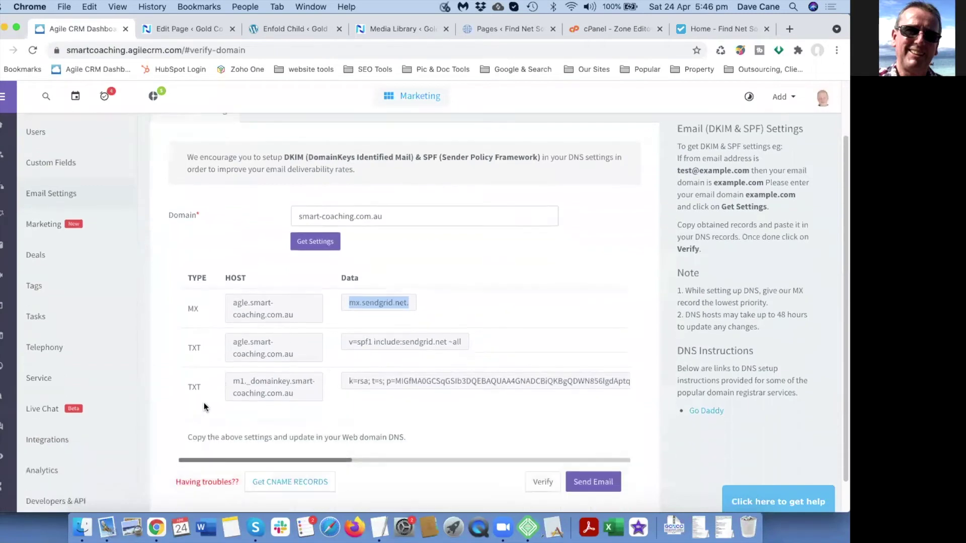
left_click(239, 346)
key("super+c")
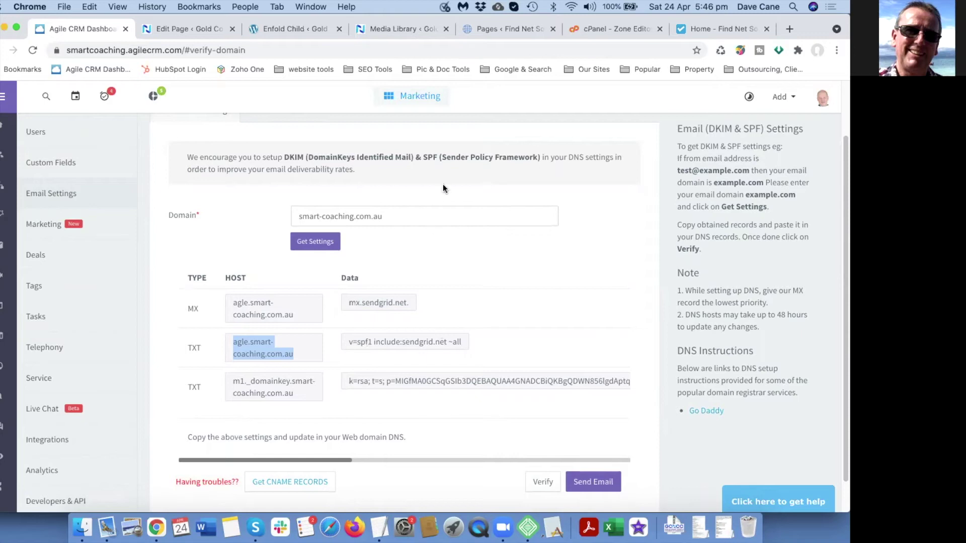
left_click_drag(441, 157, 537, 157)
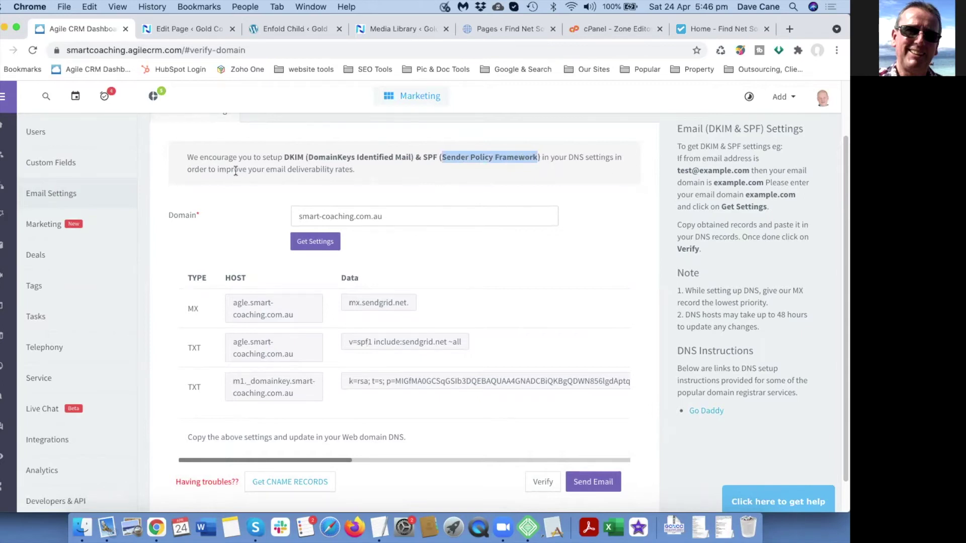
left_click_drag(270, 172, 340, 170)
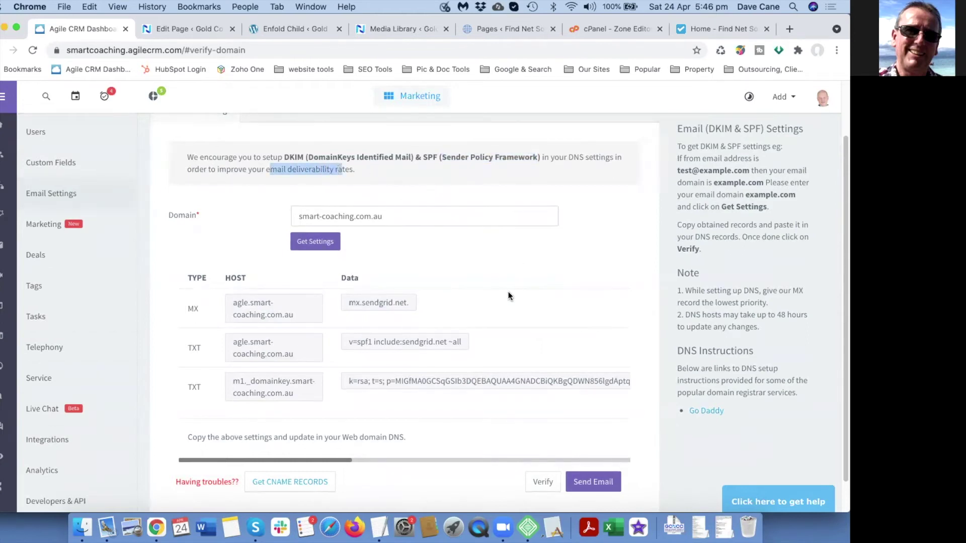
left_click(516, 340)
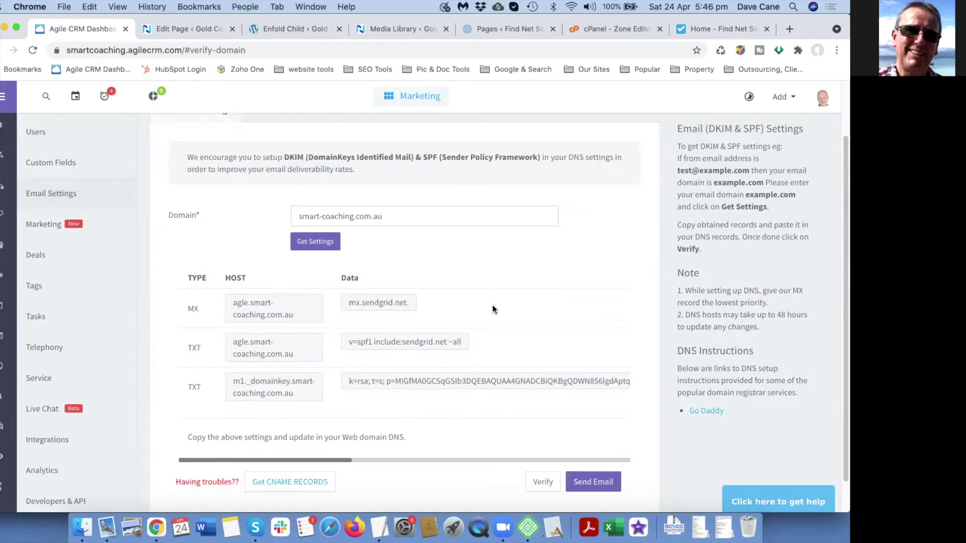
left_click(582, 28)
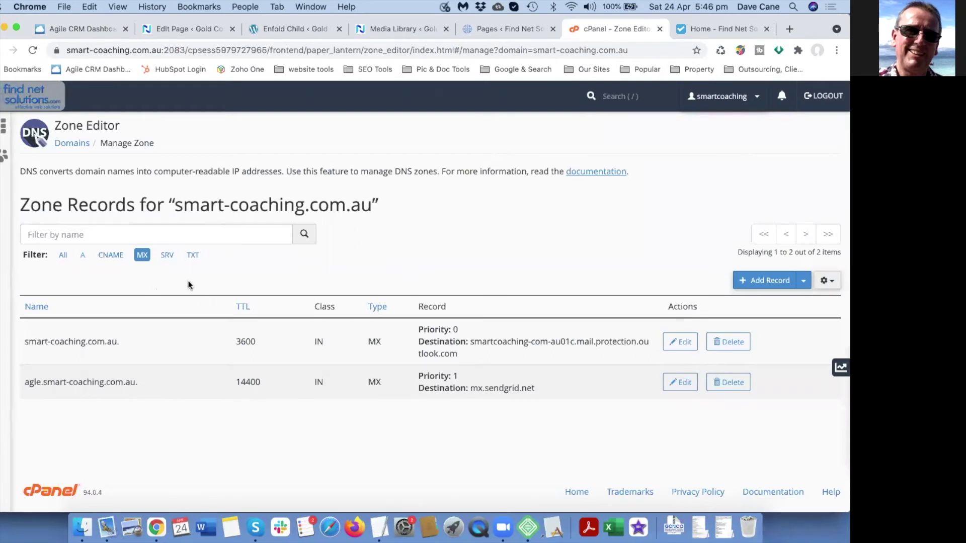
Start a new TXT record in cPanel named agle.smart-coaching.com.au.
left_click(804, 283)
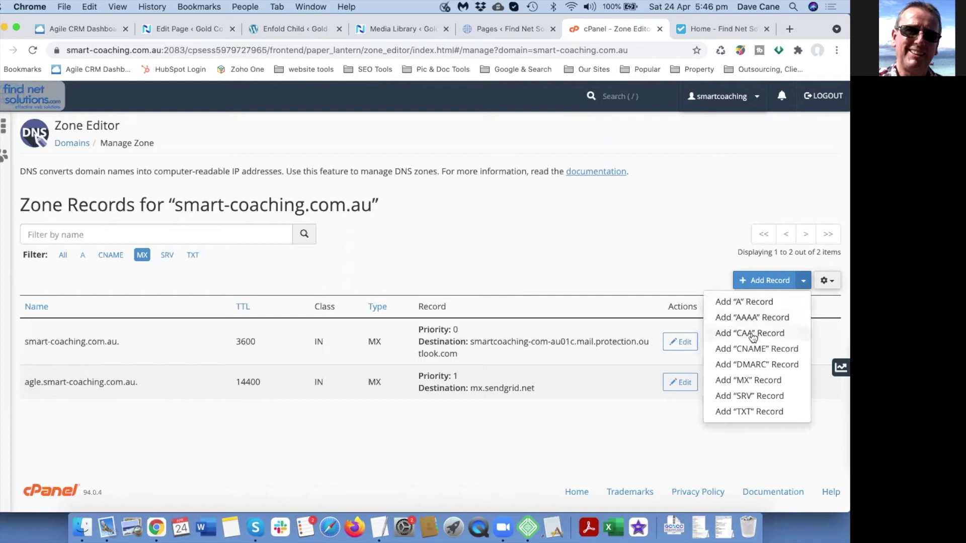
left_click(748, 411)
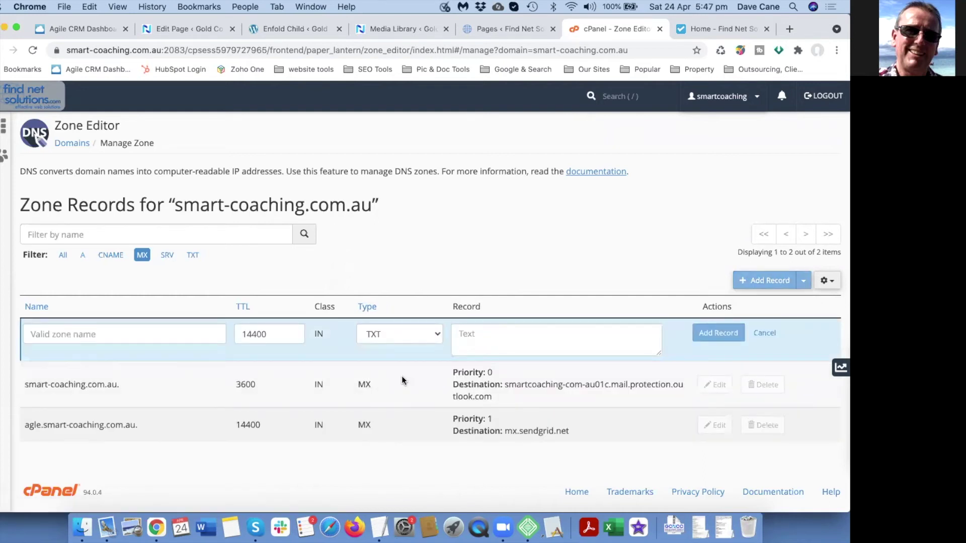
left_click(193, 255)
scroll(341, 301, "down", 3)
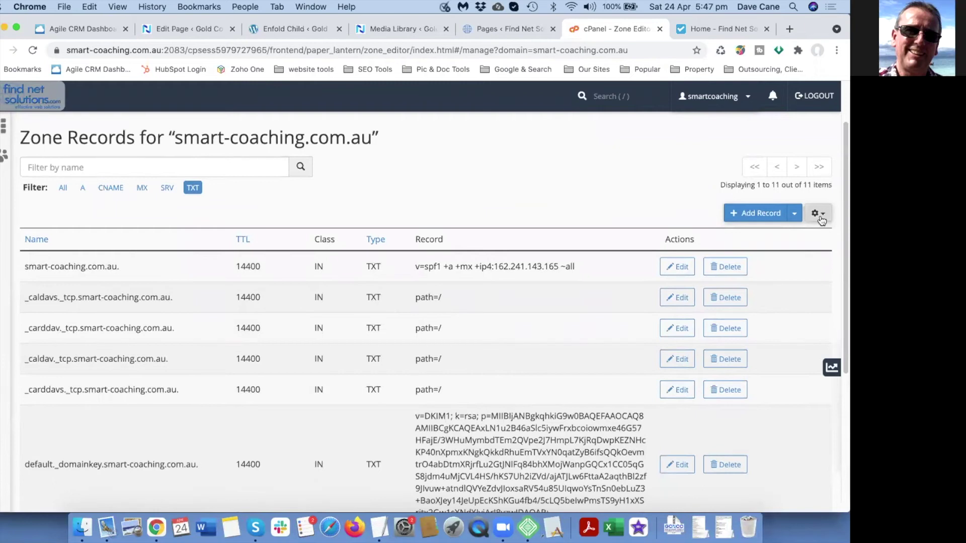
left_click(778, 217)
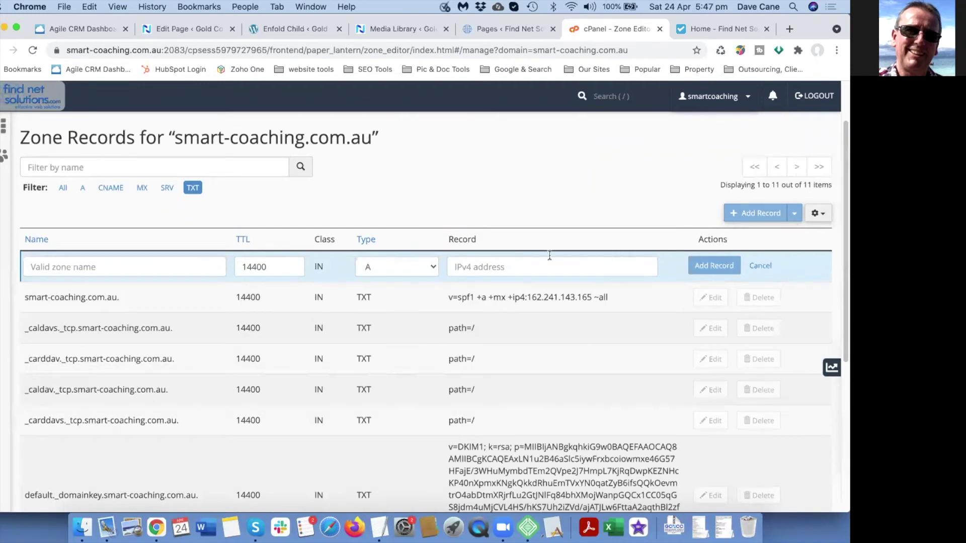
left_click(425, 270)
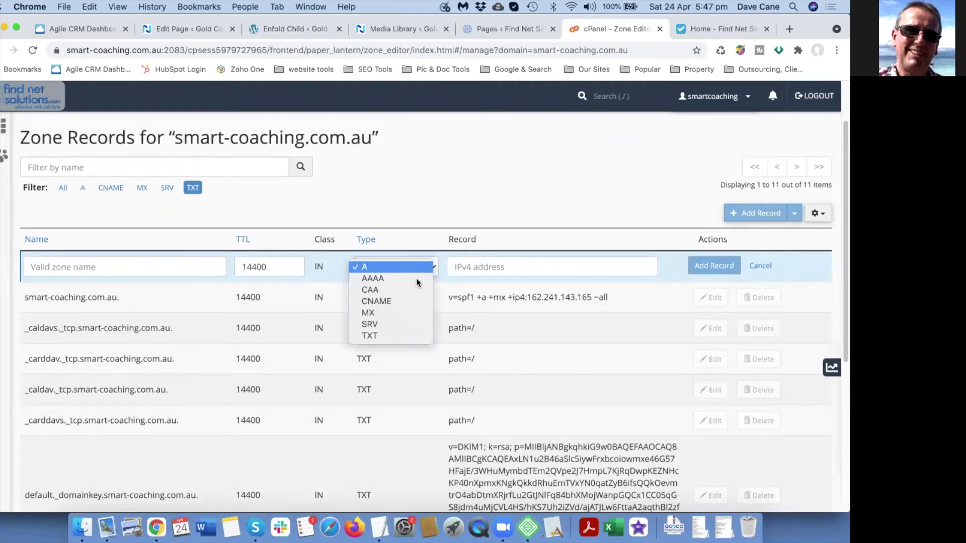
left_click(398, 336)
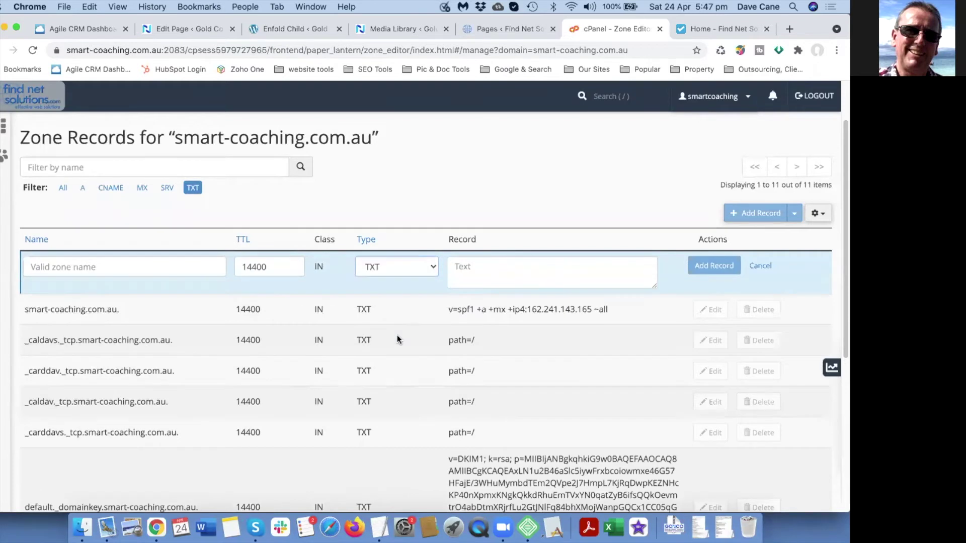
left_click(211, 268)
key("super+v")
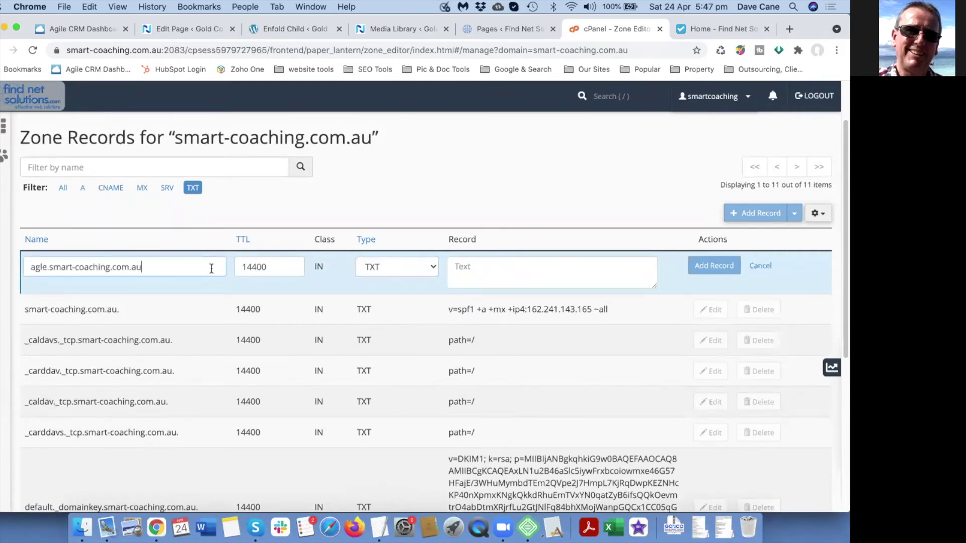
Copy the SPF value v=spf1 include:sendgrid.net ~all from Agile CRM into the record and save it.
left_click(96, 28)
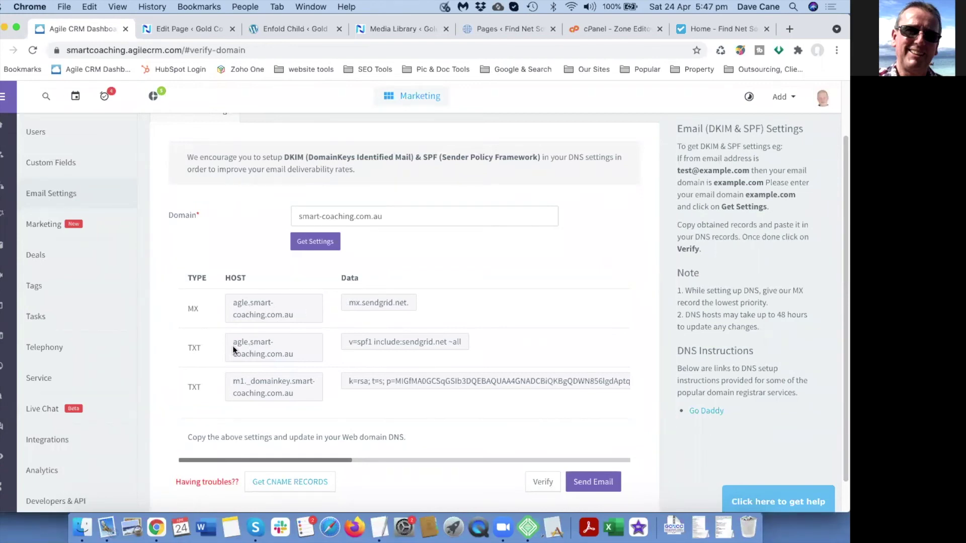
triple_click(264, 348)
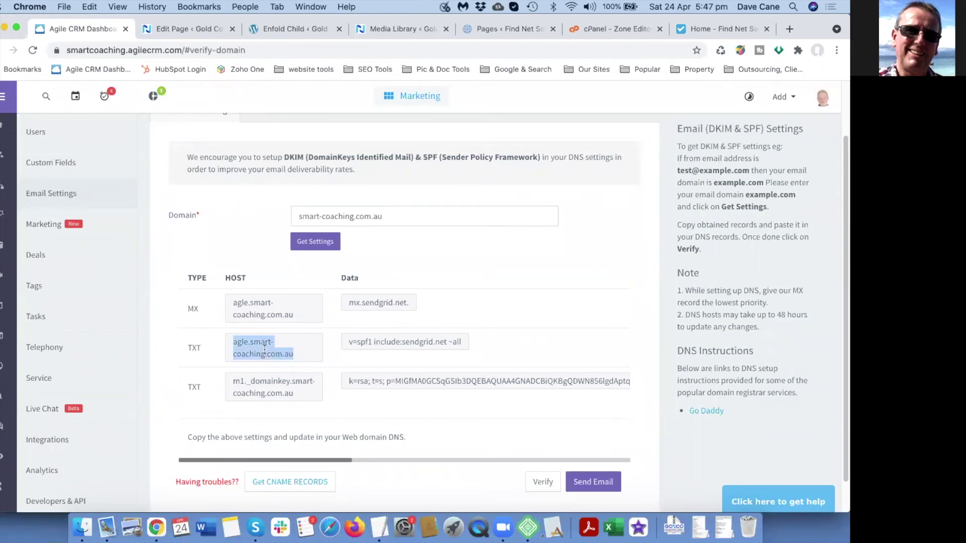
left_click(348, 343)
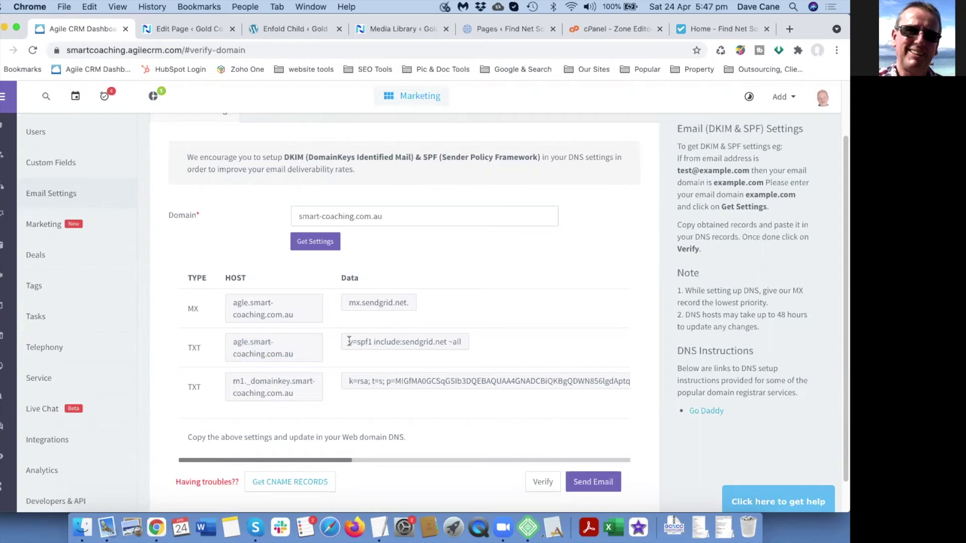
triple_click(383, 343)
left_click(383, 344, "shift")
left_click(392, 343, "shift")
left_click(464, 341, "shift")
key("super+c")
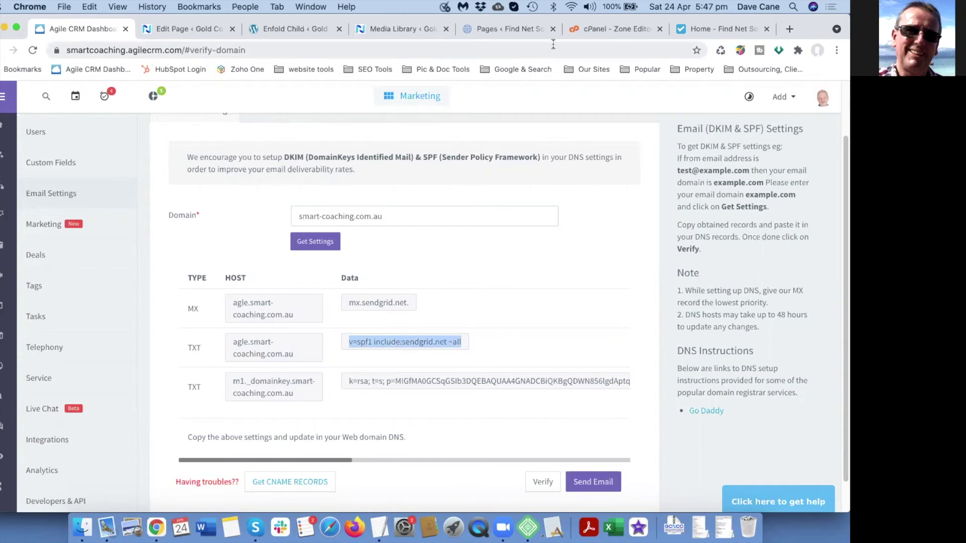
left_click(611, 30)
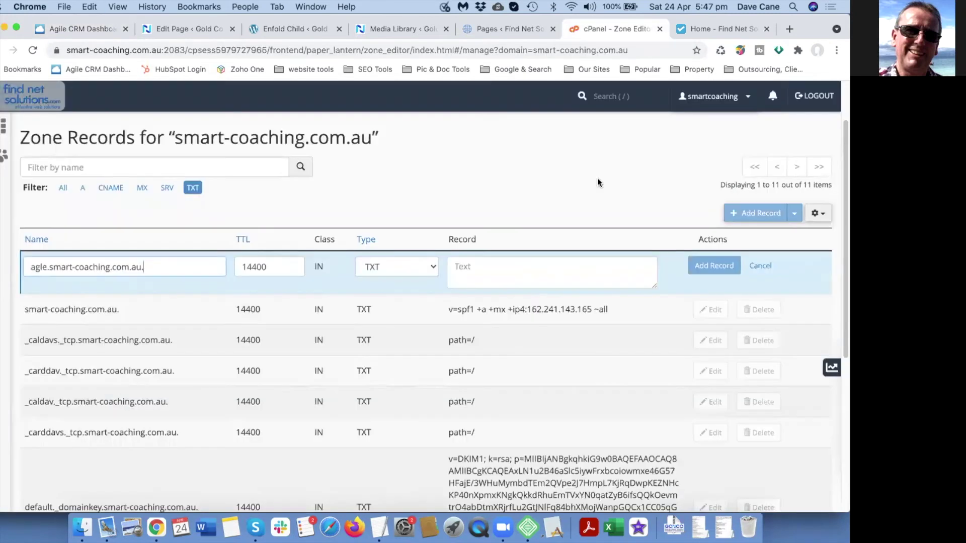
left_click(490, 272)
key("super+v")
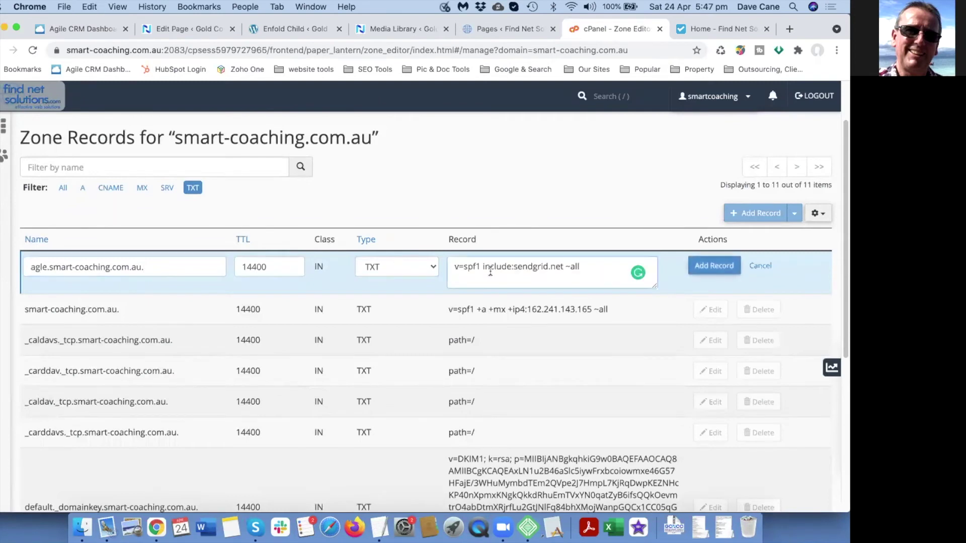
left_click(432, 269)
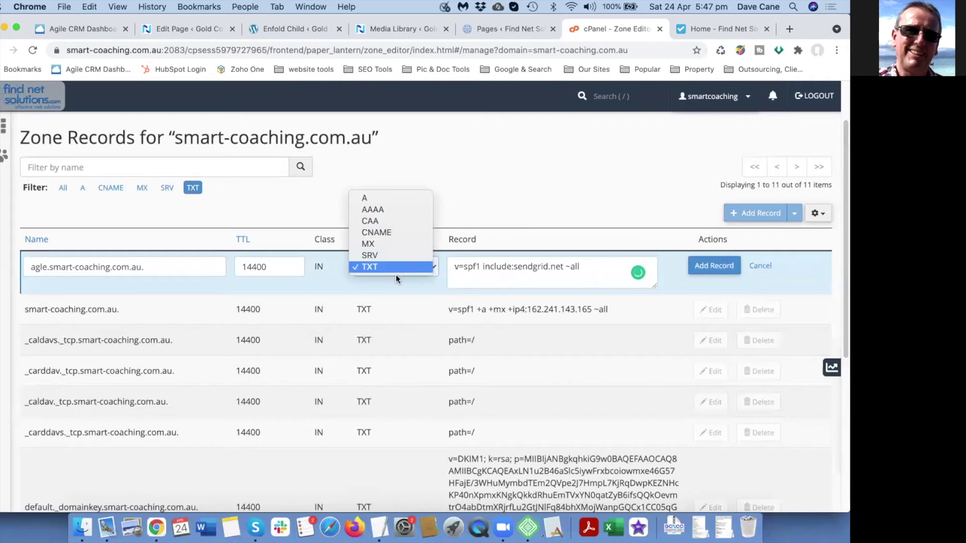
left_click(396, 269)
left_click(712, 267)
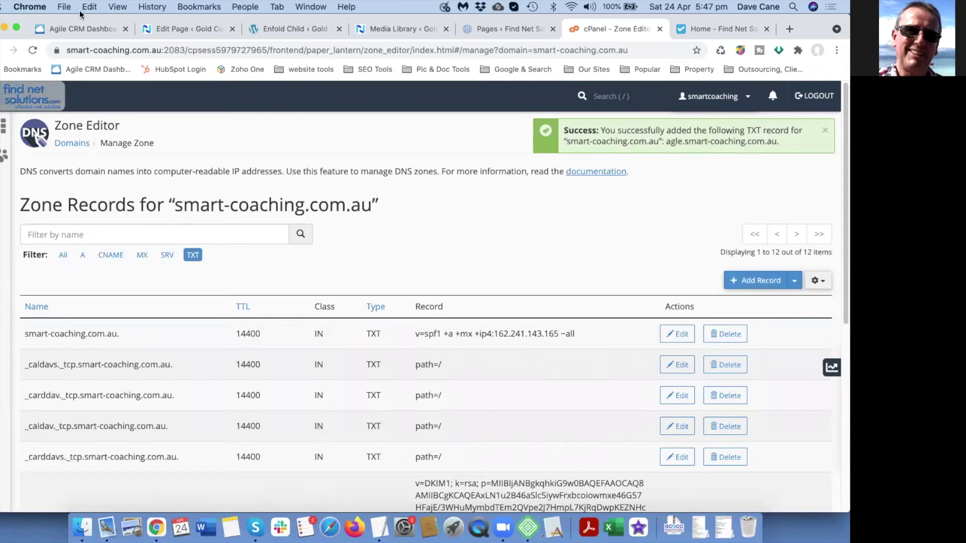
left_click(75, 25)
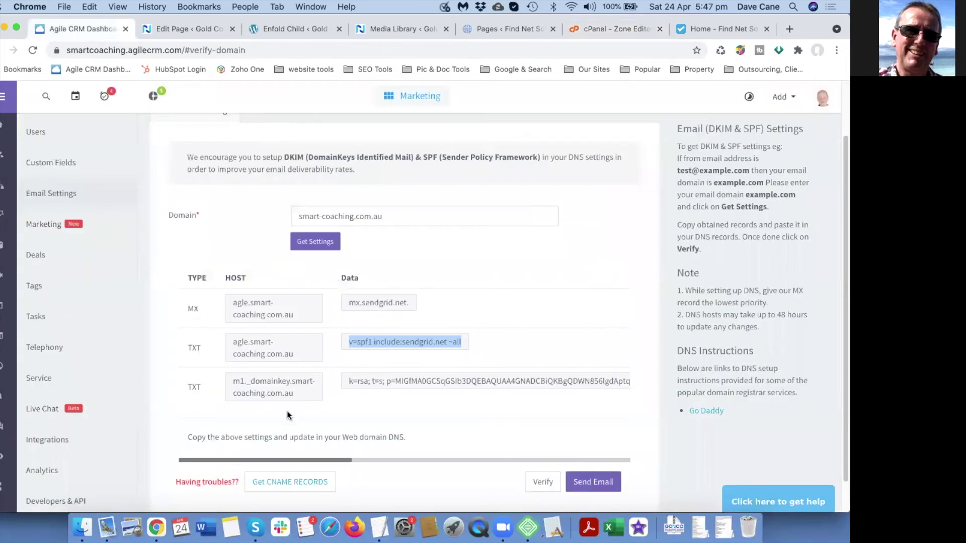
Start a new TXT record named m1._domainkey.smart-coaching.com.au, copied from Agile CRM.
triple_click(235, 391)
key("super+c")
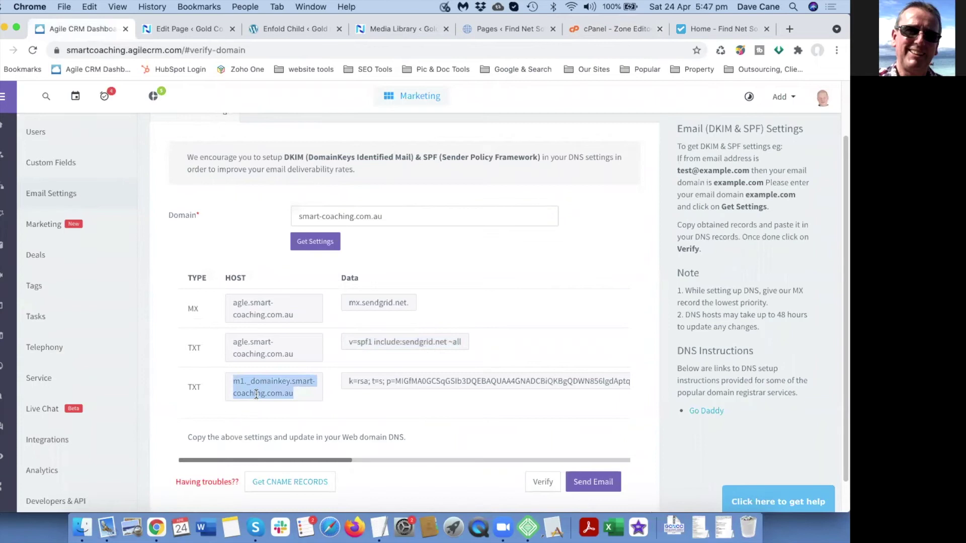
left_click(597, 23)
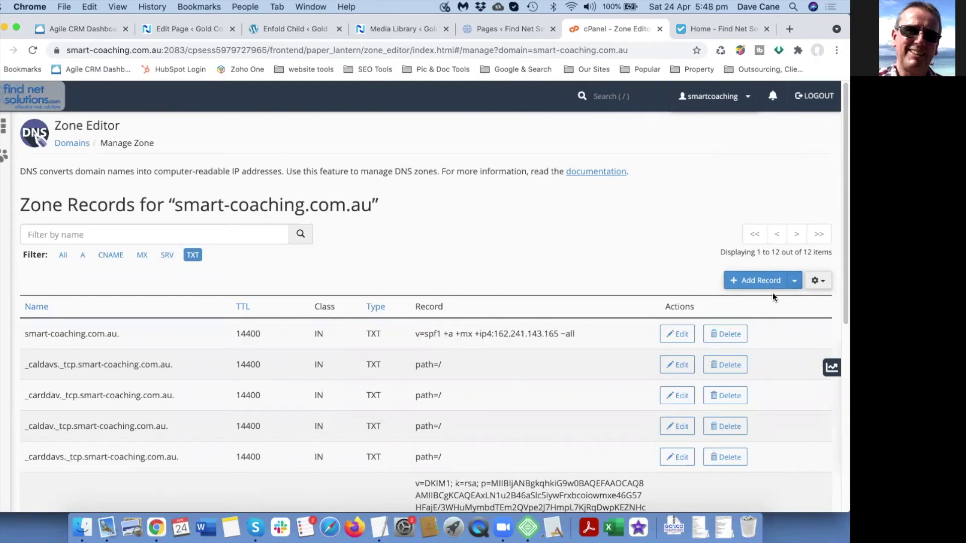
left_click(793, 282)
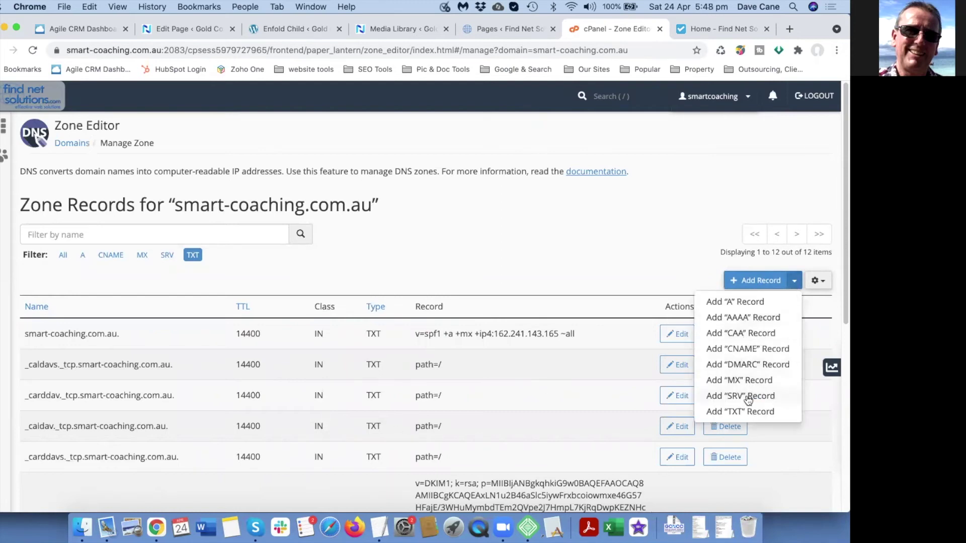
left_click(743, 412)
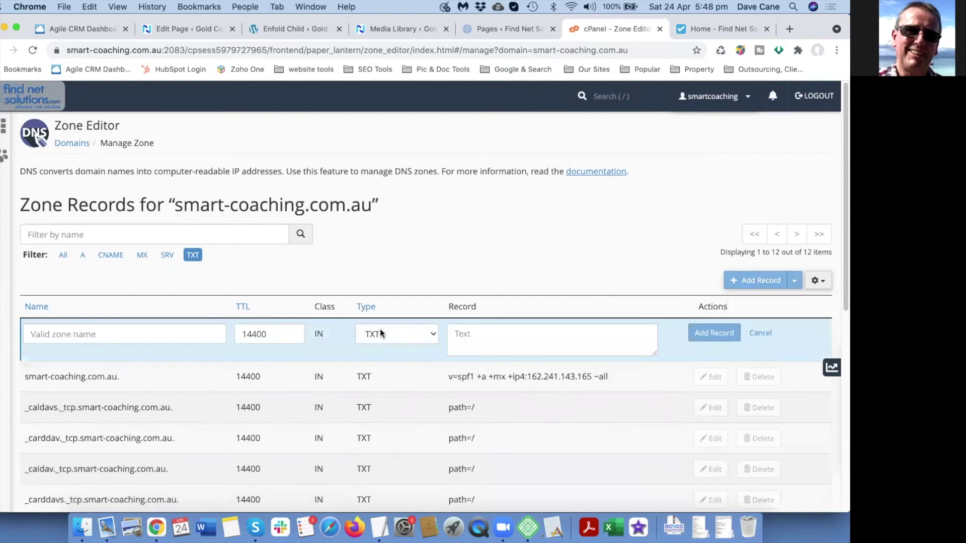
left_click(94, 336)
key("super+v")
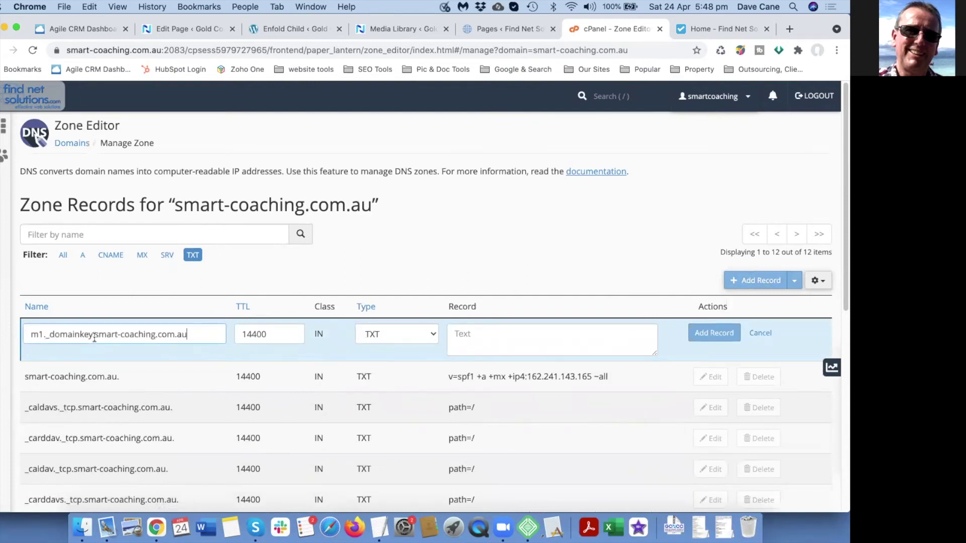
Copy Agile CRM's DKIM key into the record value and save the DKIM TXT record.
left_click(97, 31)
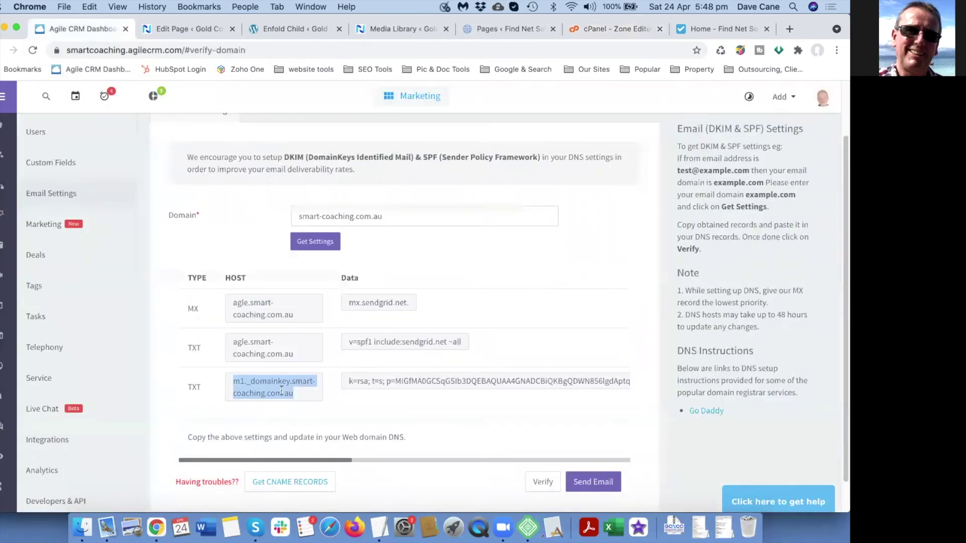
left_click(361, 381)
key("super+c")
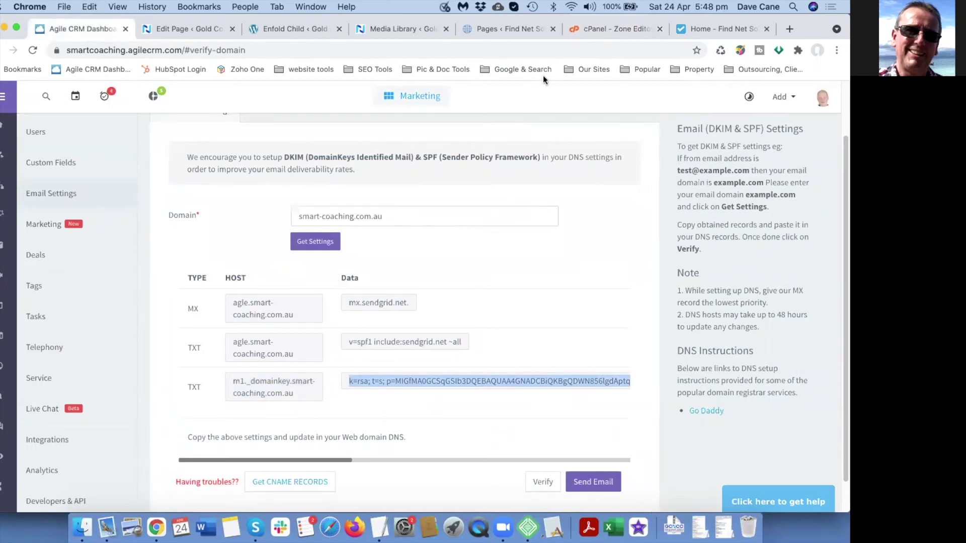
left_click(626, 30)
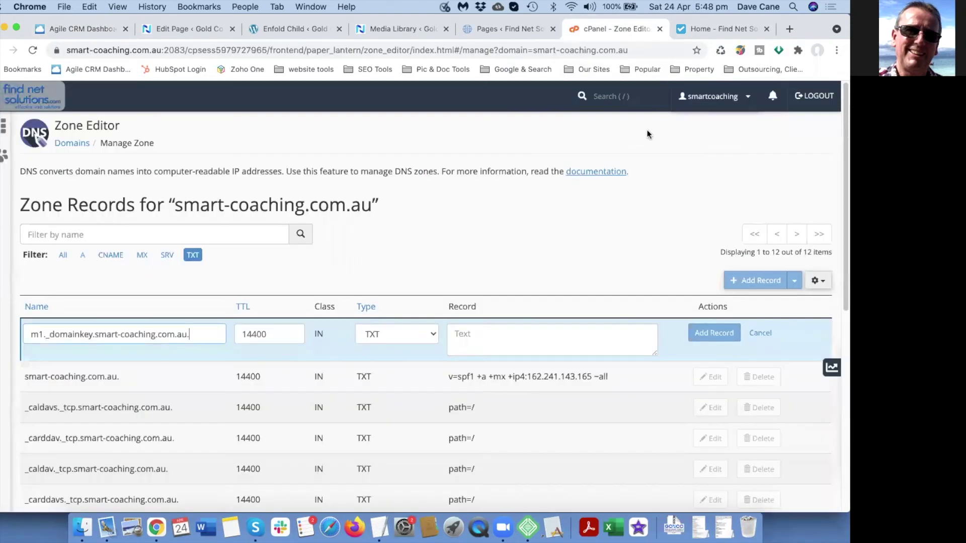
left_click(479, 336)
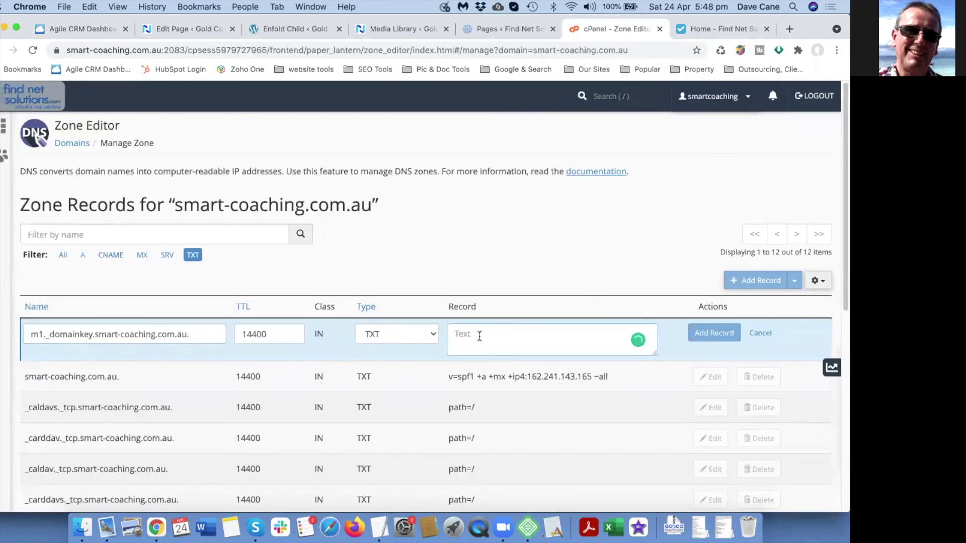
key("super+v")
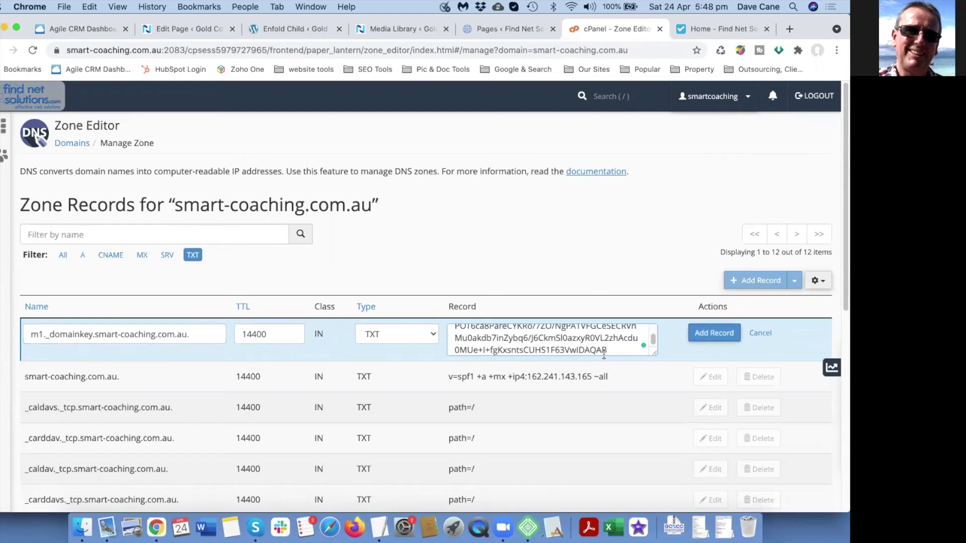
scroll(584, 346, "up", 5)
scroll(517, 336, "down", 5)
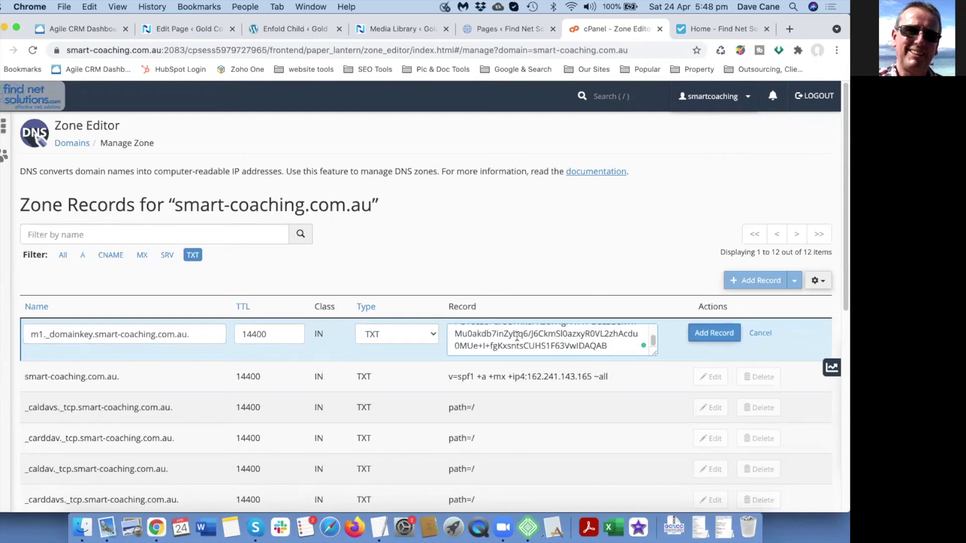
left_click(714, 332)
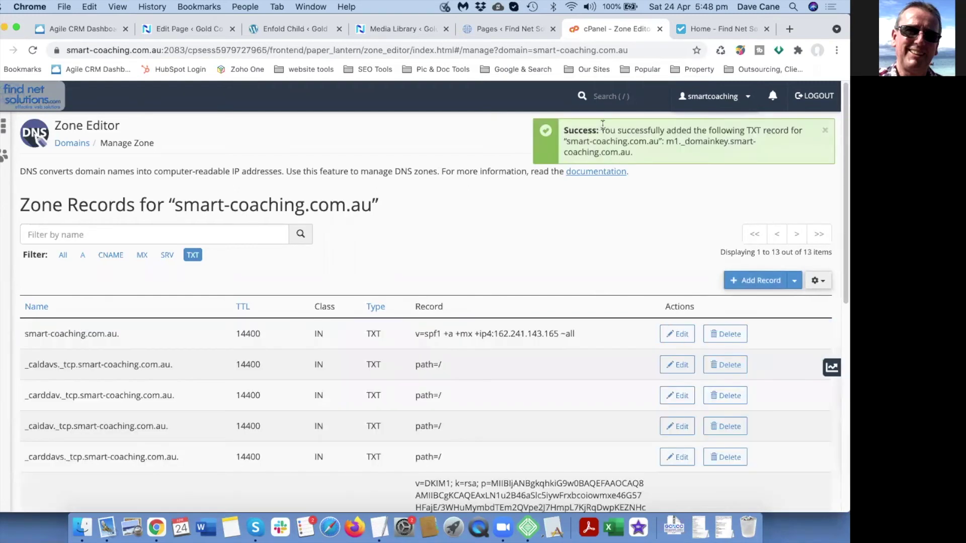
left_click(86, 28)
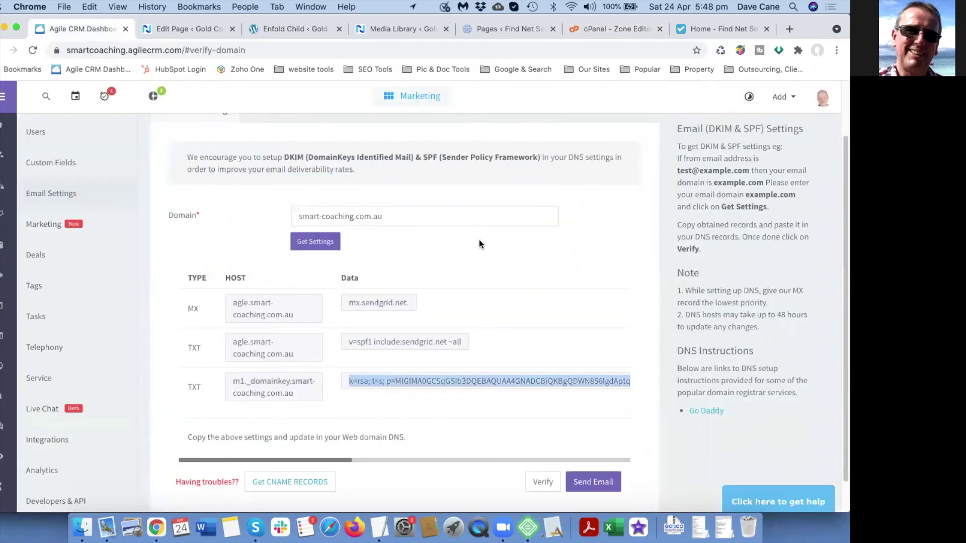
scroll(561, 337, "down", 1)
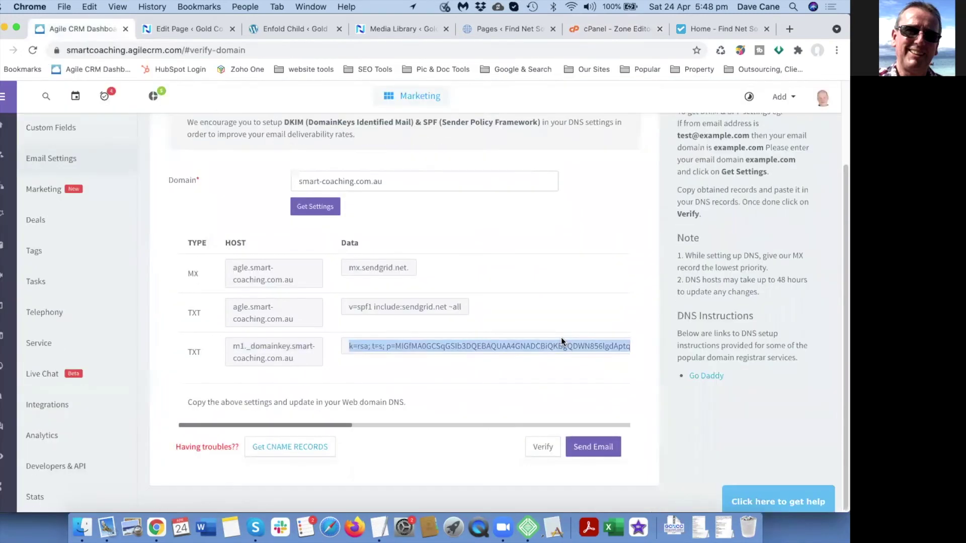
left_click(543, 447)
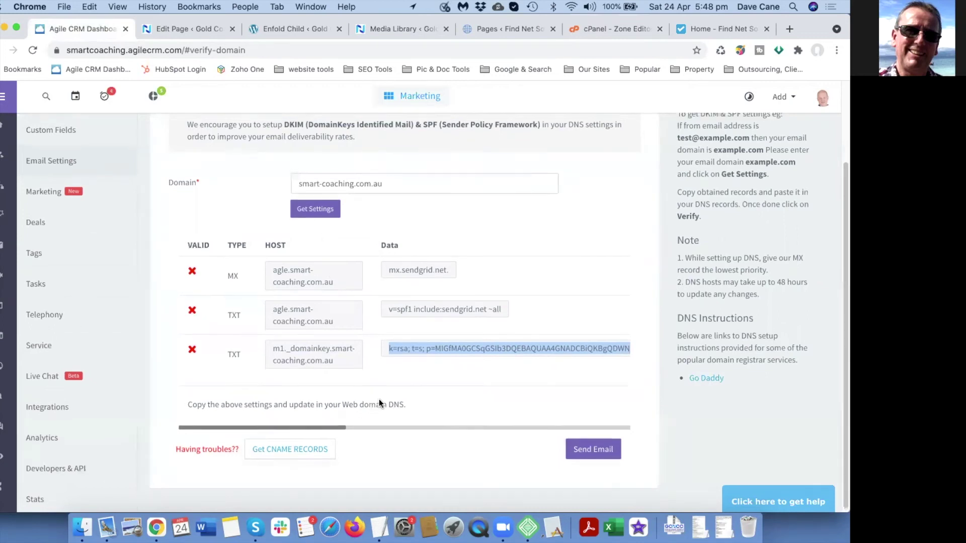
left_click(298, 446)
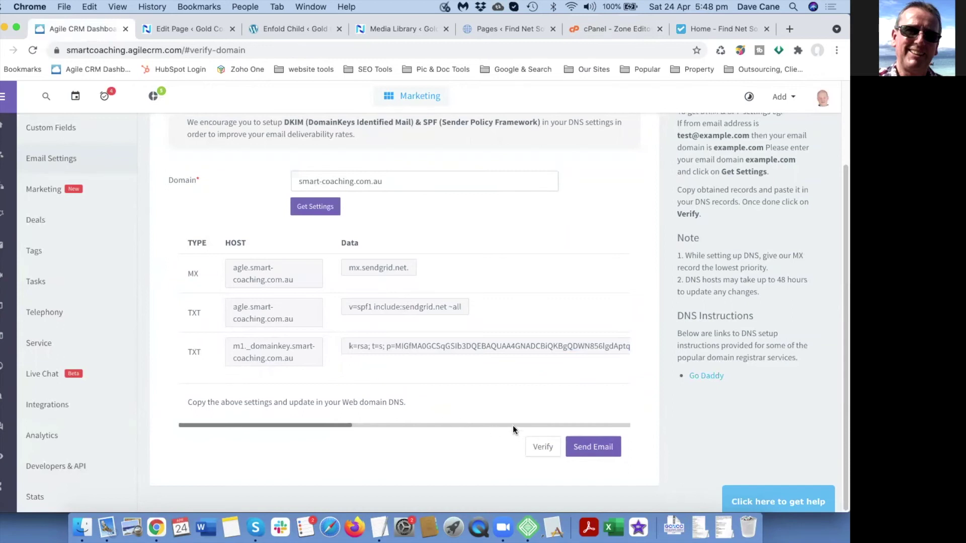
left_click(594, 447)
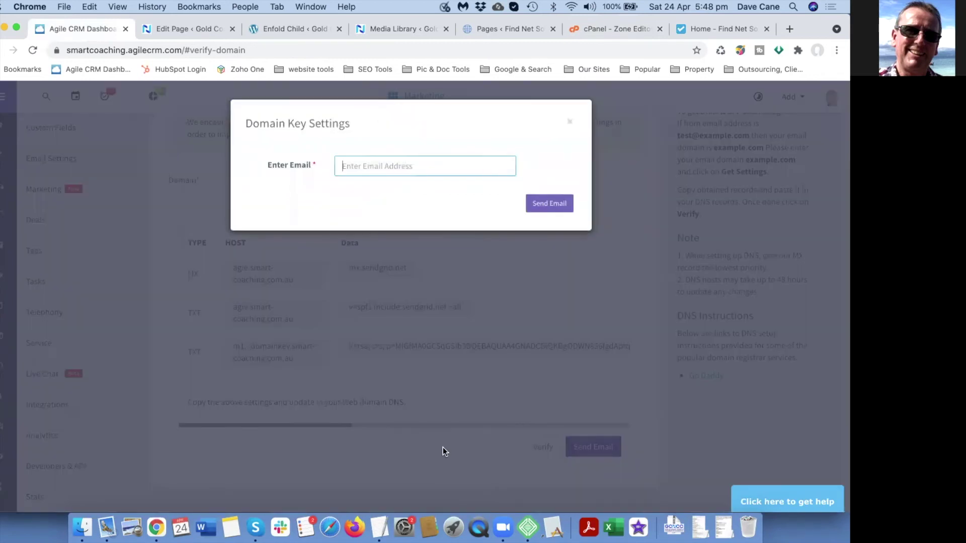
left_click(570, 122)
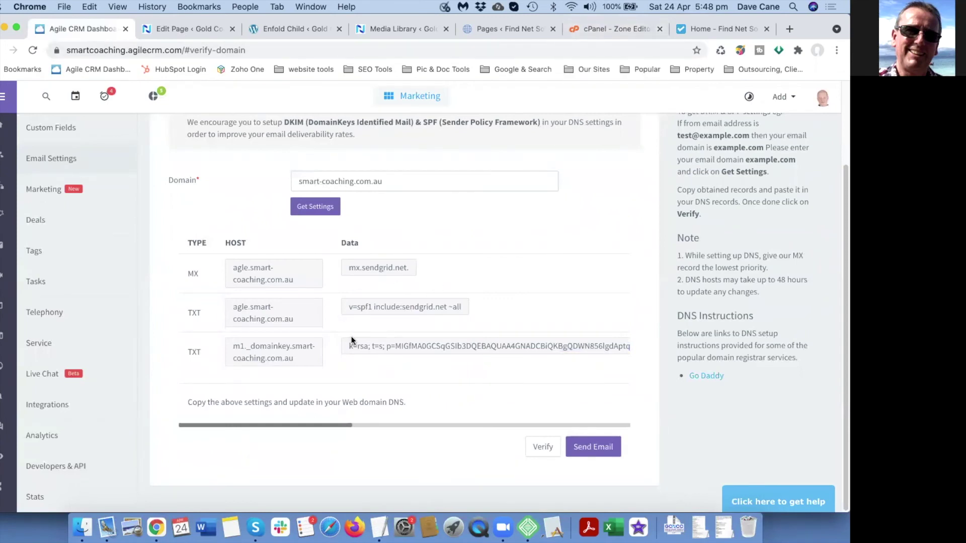
scroll(340, 293, "up", 2)
scroll(341, 289, "up", 2)
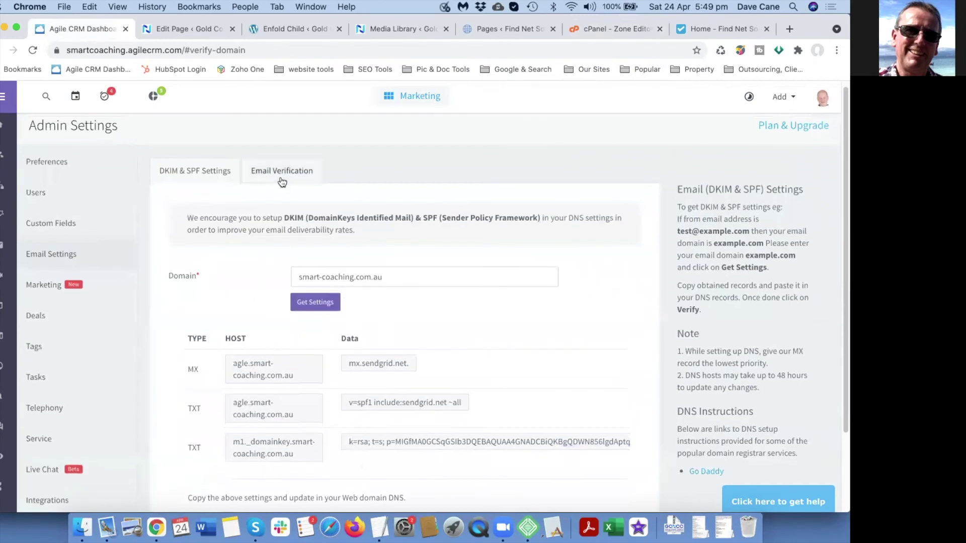
double_click(294, 219)
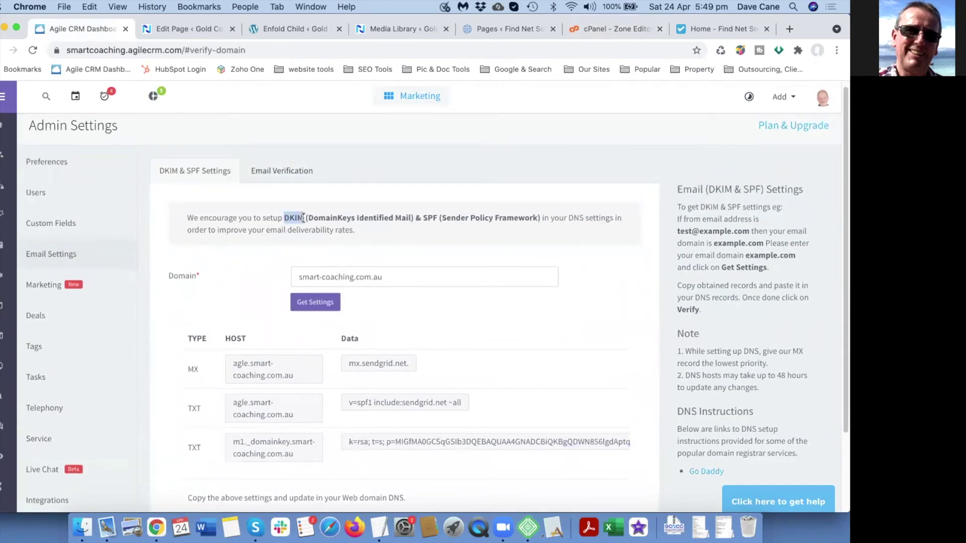
double_click(426, 218)
left_click_drag(445, 217, 447, 218)
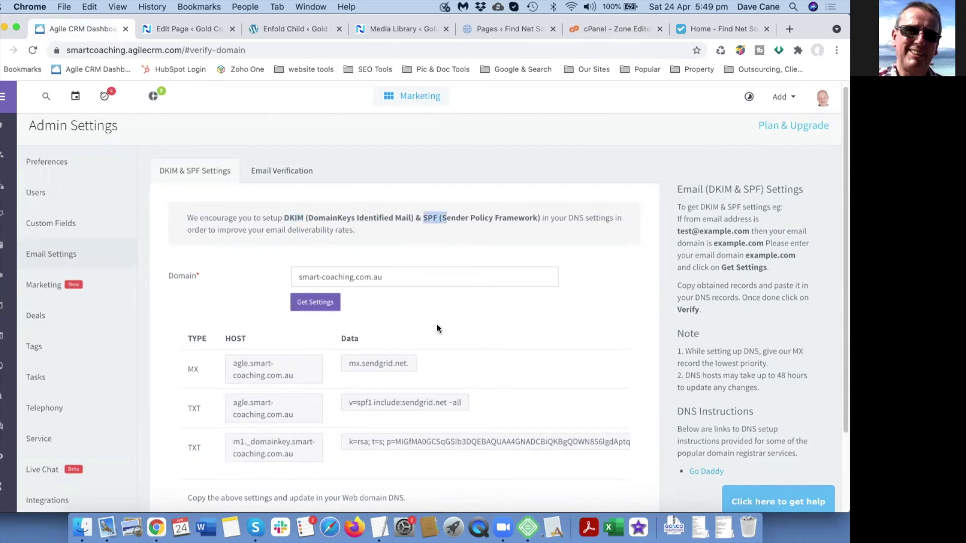
scroll(437, 328, "down", 3)
scroll(437, 328, "up", 4)
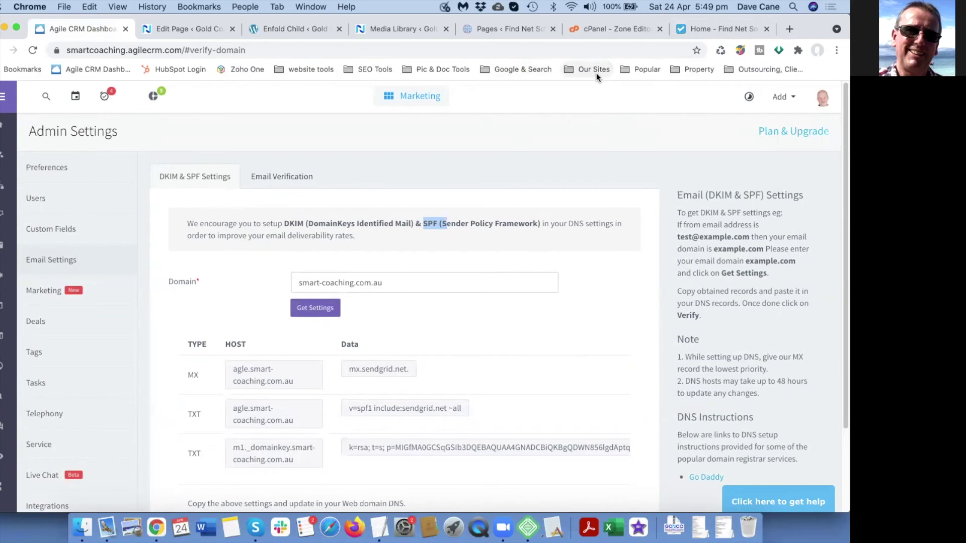
Log out of cPanel from the Zone Editor page.
left_click(596, 30)
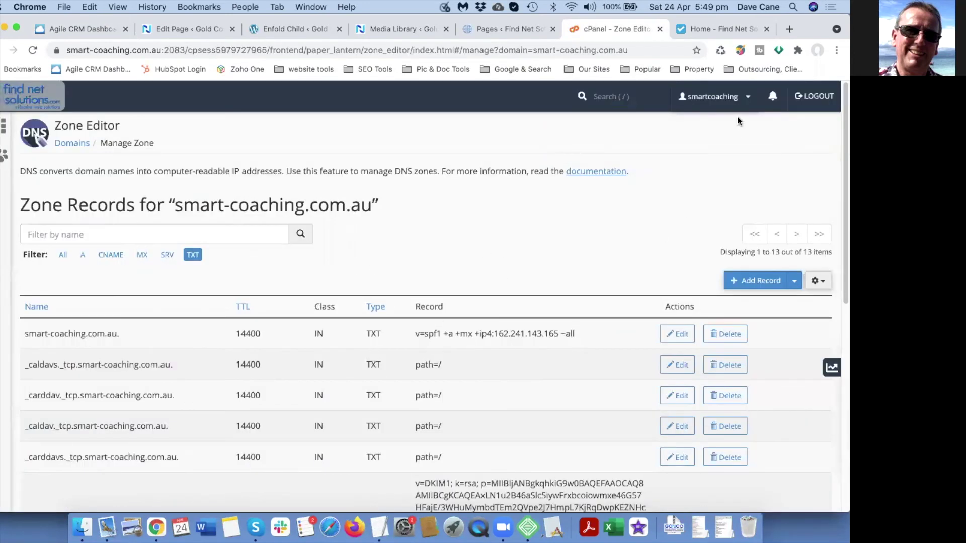
left_click(172, 51)
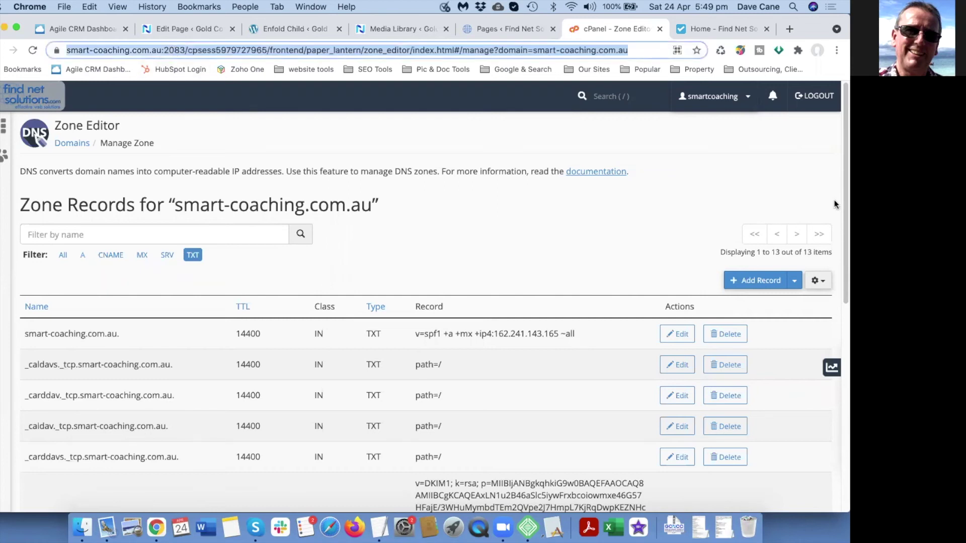
left_click(816, 98)
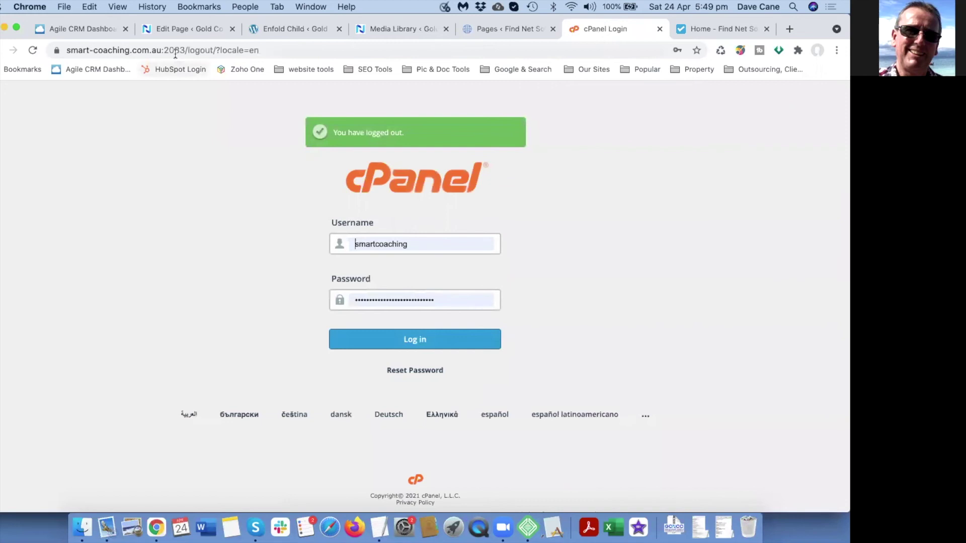
left_click(166, 50)
left_click(167, 50)
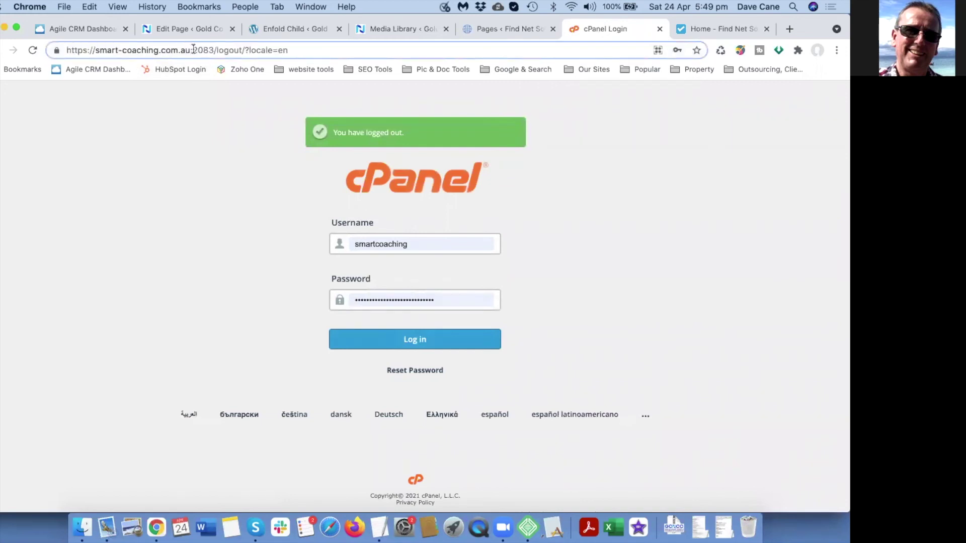
left_click_drag(192, 50, 324, 58)
key("BackSpace")
key("BackSpace")
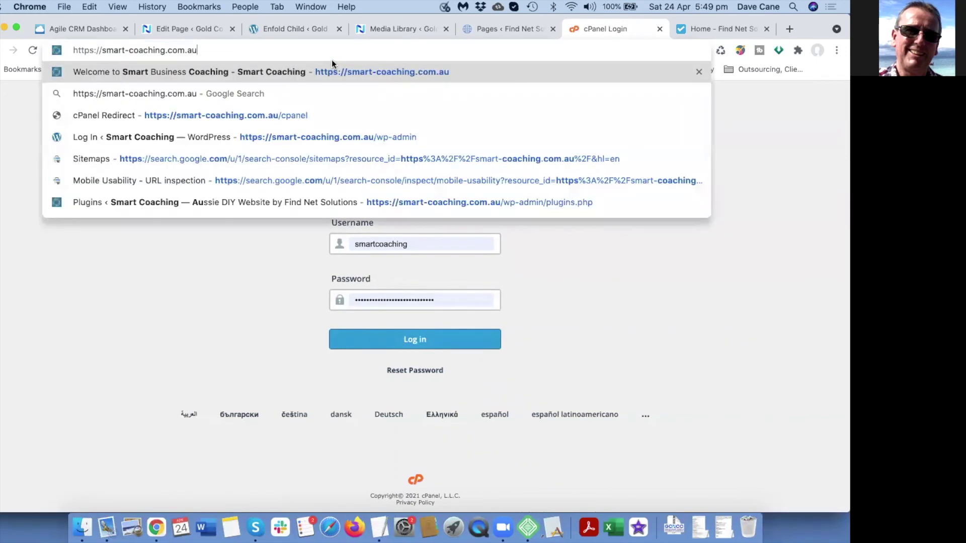
type("/")
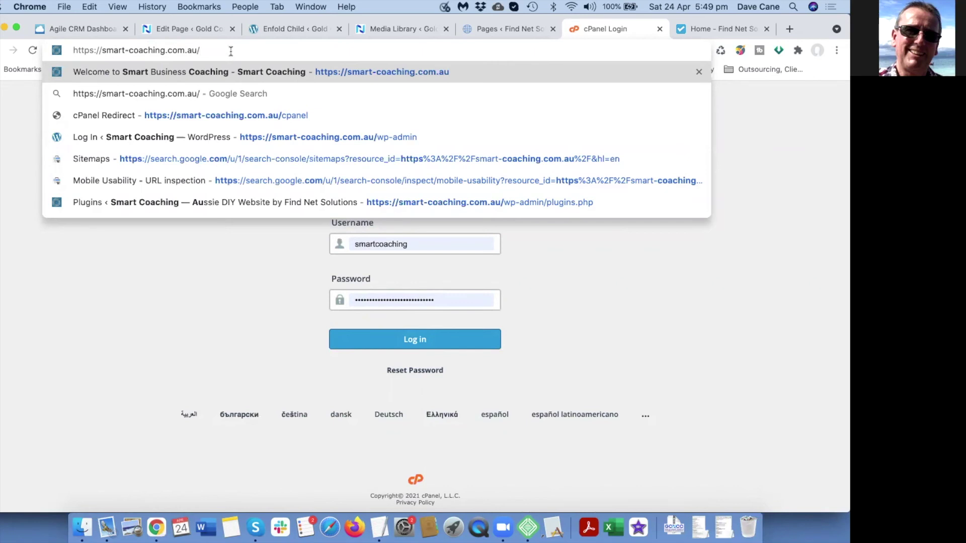
type("cpanel")
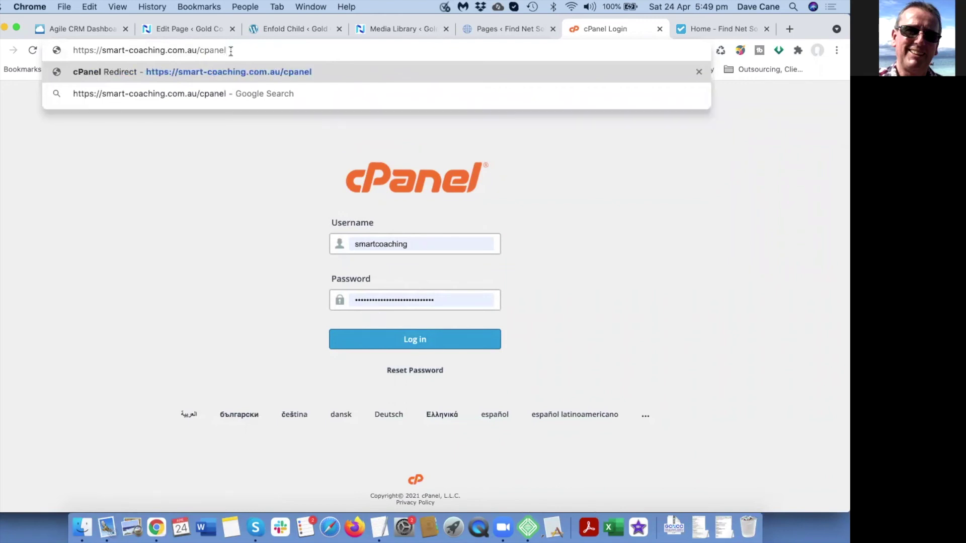
key("Return")
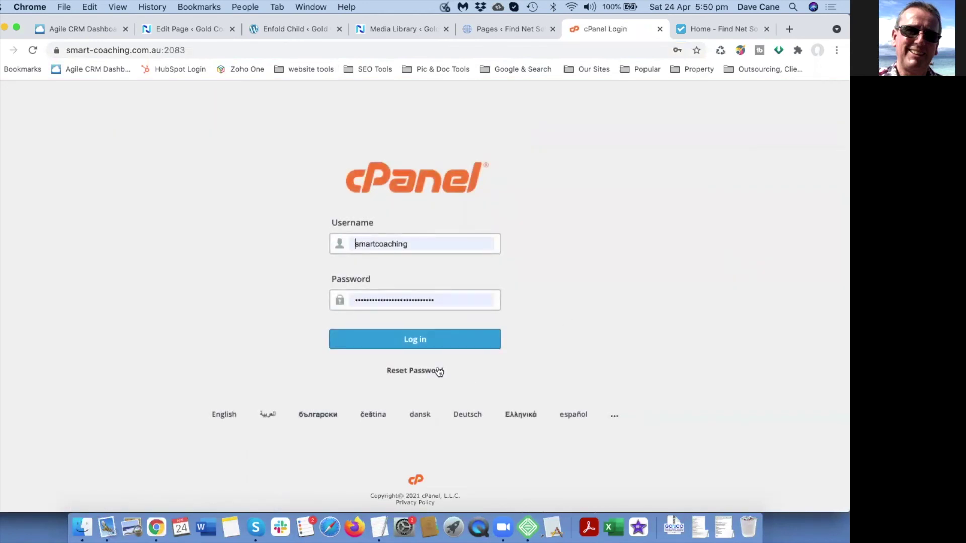
Log back in and open the Zone Editor records for smart-coaching.com.au.
left_click(415, 340)
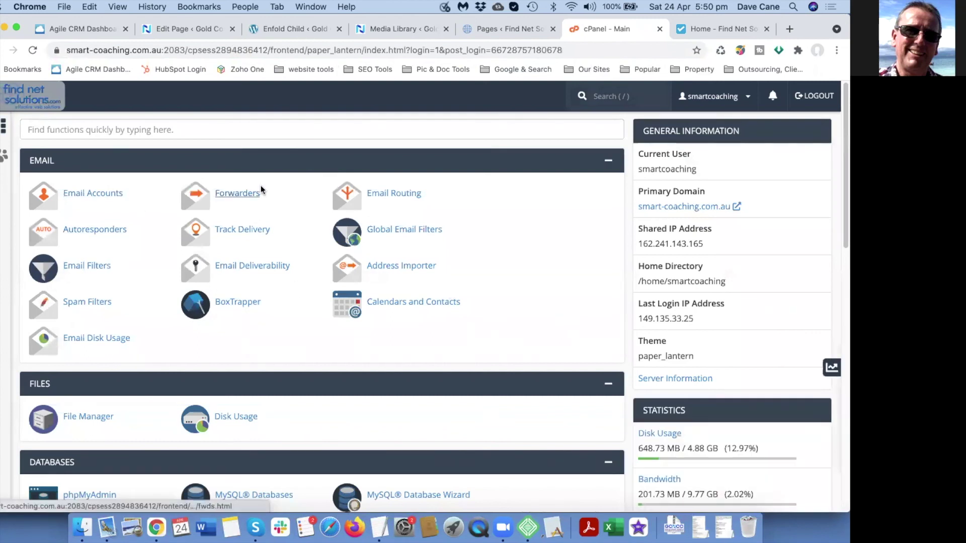
scroll(345, 260, "down", 5)
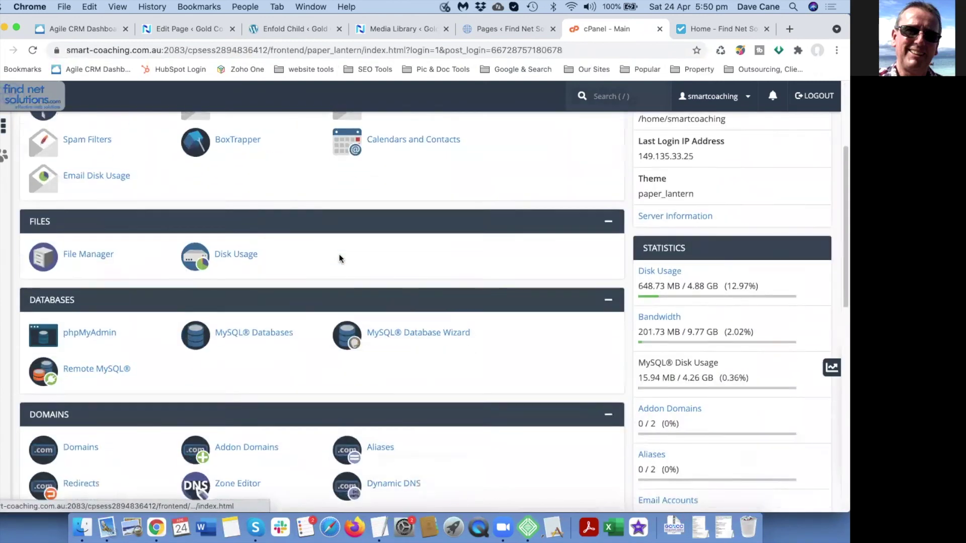
scroll(340, 257, "down", 2)
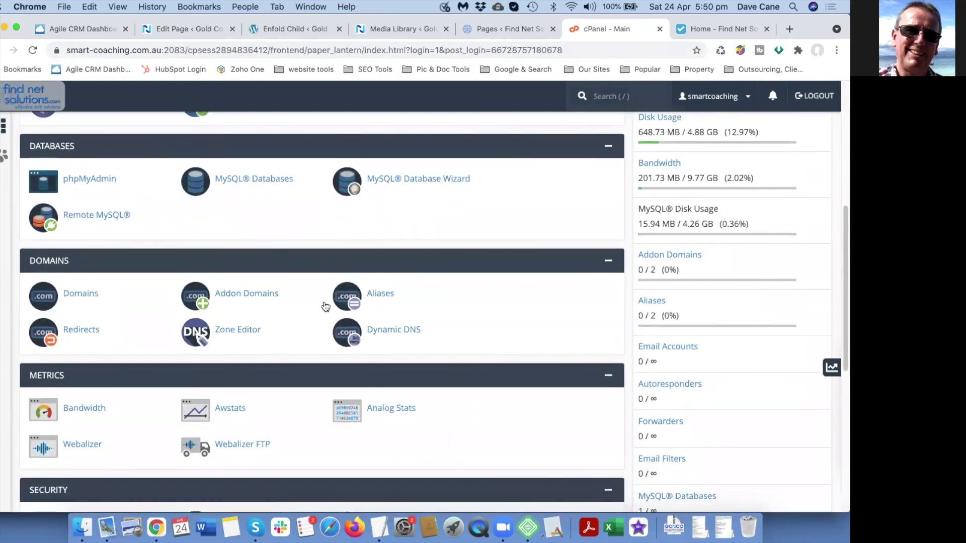
left_click(239, 334)
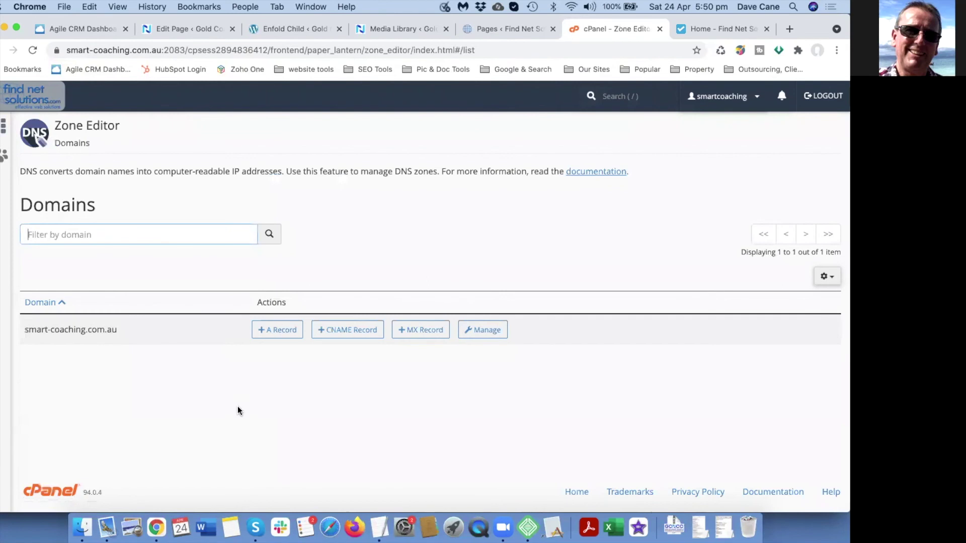
left_click(483, 330)
Filter the zone through A, CNAME, MX and SRV, ending on the 13 TXT records.
scroll(412, 386, "down", 2)
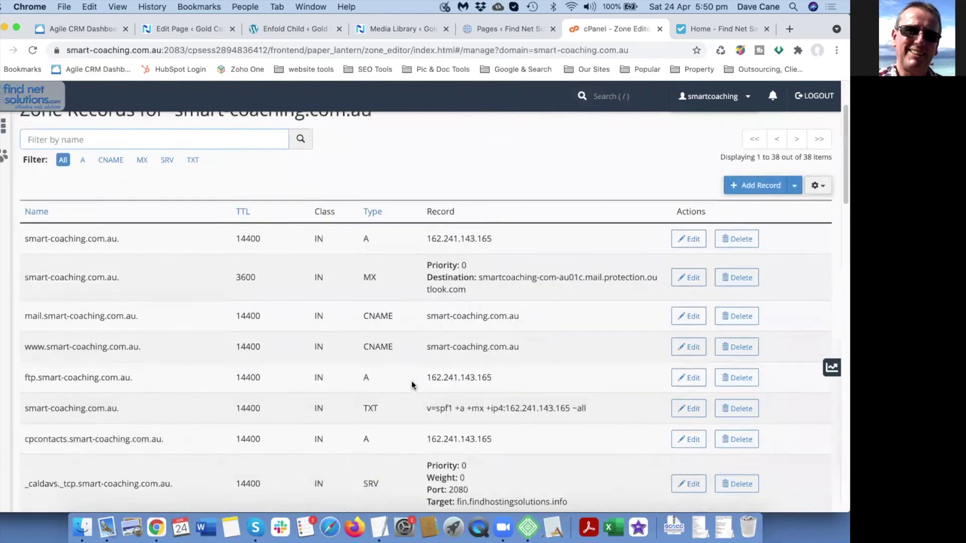
scroll(412, 385, "down", 5)
scroll(412, 386, "up", 8)
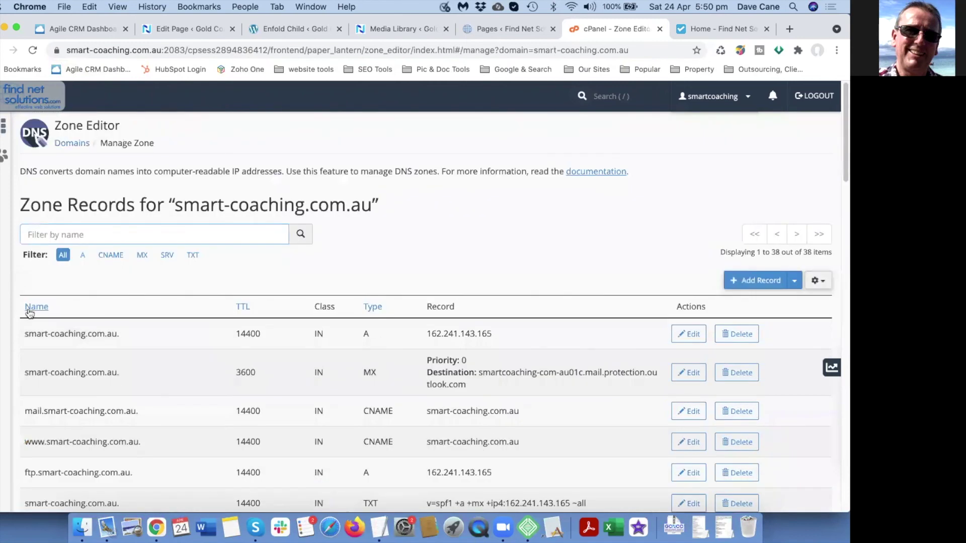
left_click(83, 255)
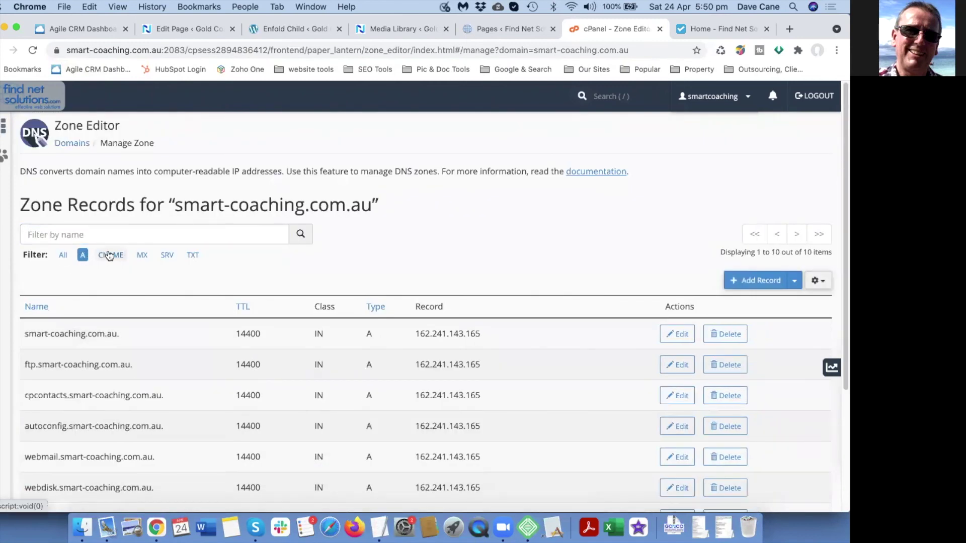
left_click(110, 256)
left_click(142, 255)
left_click(167, 255)
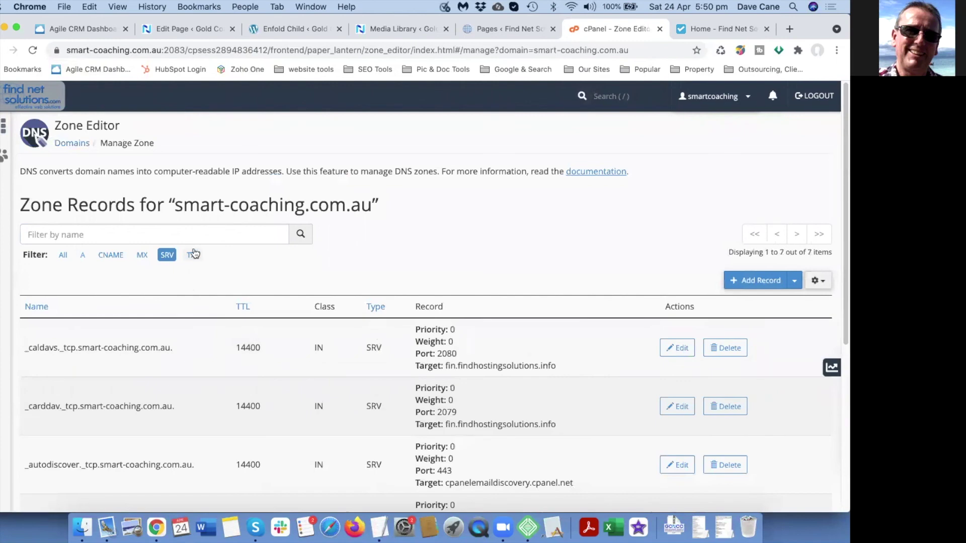
left_click(194, 255)
scroll(528, 275, "down", 10)
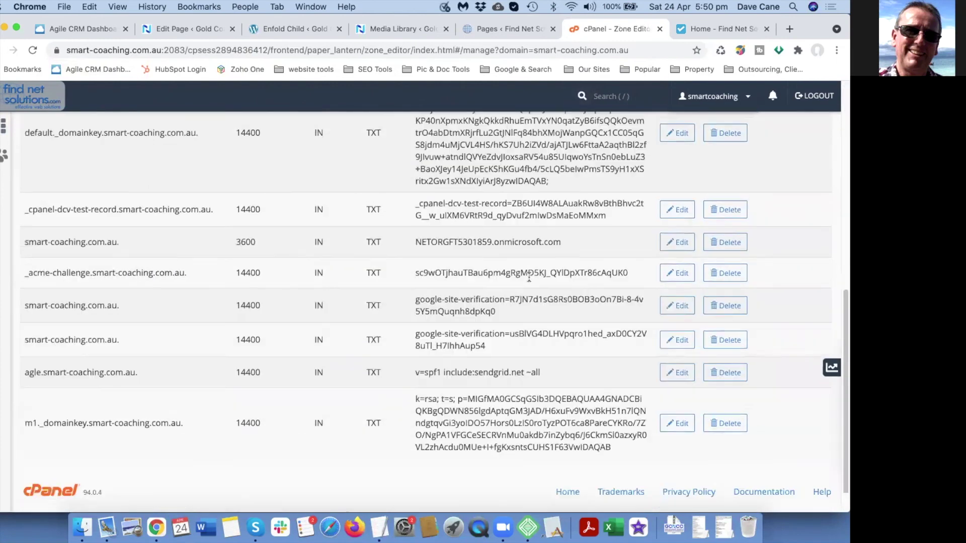
scroll(527, 279, "up", 10)
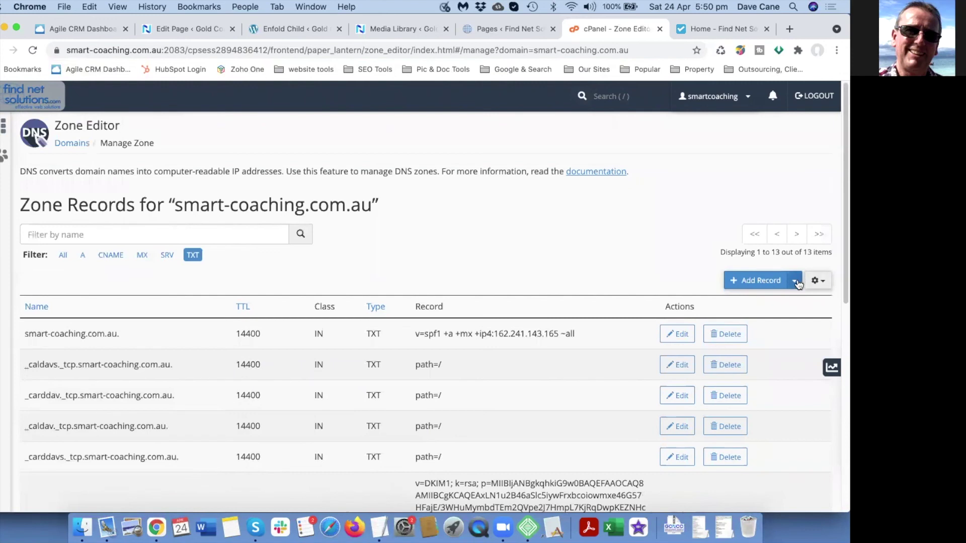
left_click(795, 281)
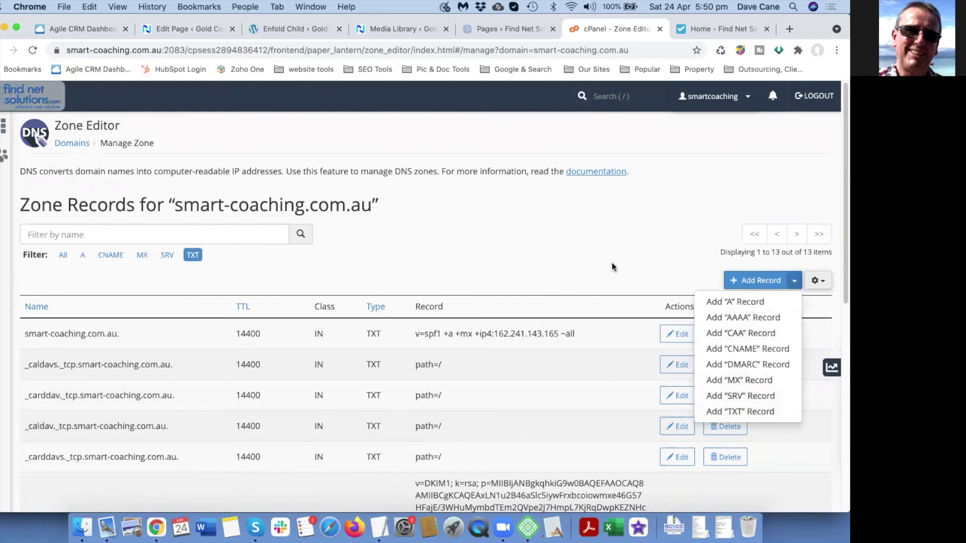
left_click(446, 296)
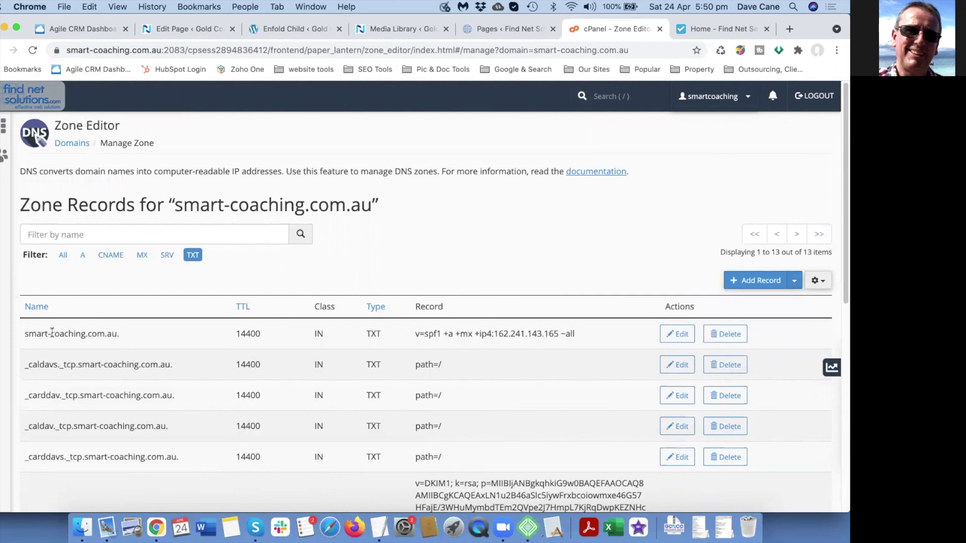
mouse_move(25, 334)
left_mouse_down()
mouse_move(121, 338)
mouse_move(23, 334)
left_mouse_up()
left_click(122, 341)
left_click(157, 342)
scroll(405, 269, "down", 3)
scroll(405, 269, "up", 3)
Log out of cPanel and bring up the Find Net Solutions home page at findnetsolutions.com.
left_click(819, 99)
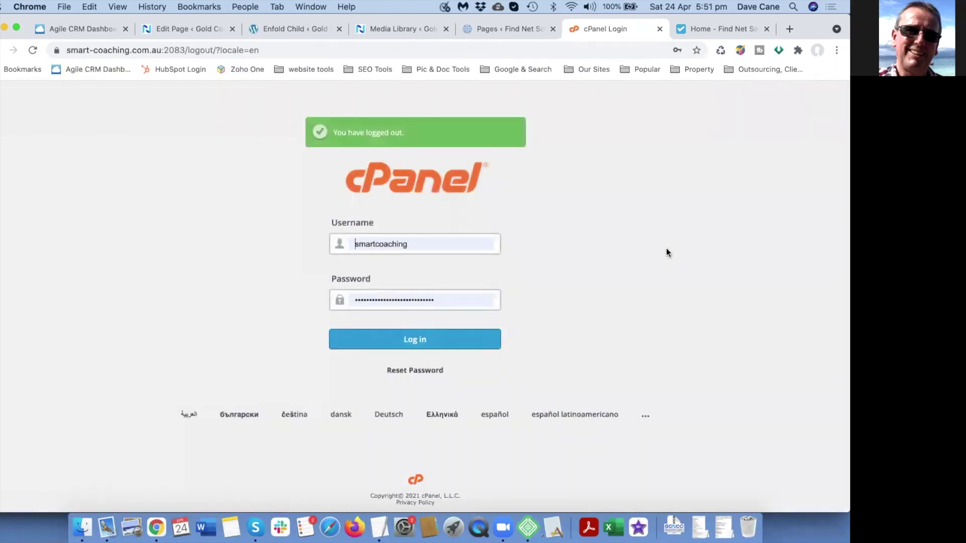
left_click(715, 34)
mouse_move(742, 138)
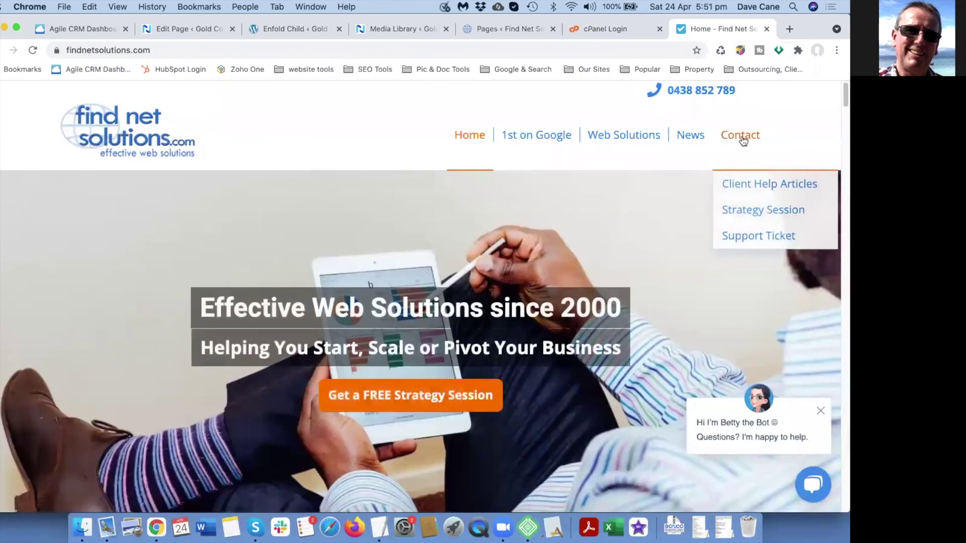